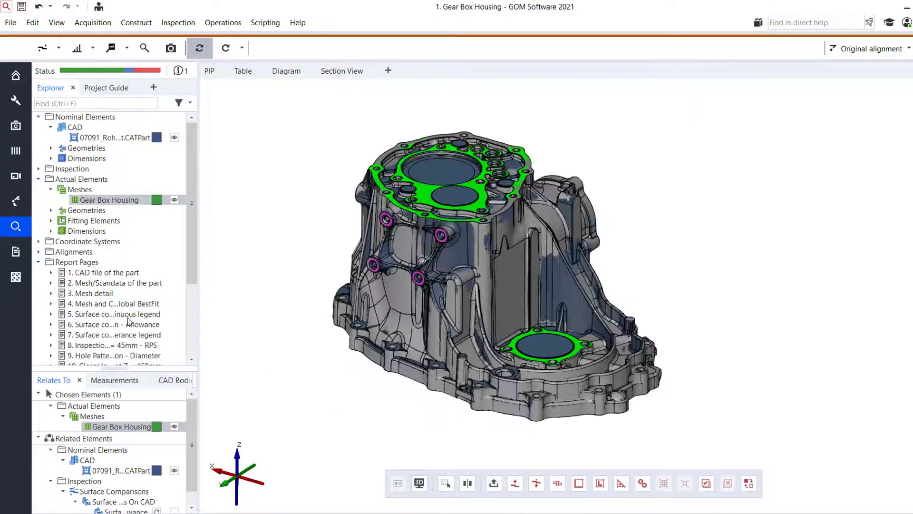
Step: Restore the report pages for the 45 mm inspection section and the hole pattern chart in the RPS alignment
double_click(128, 315)
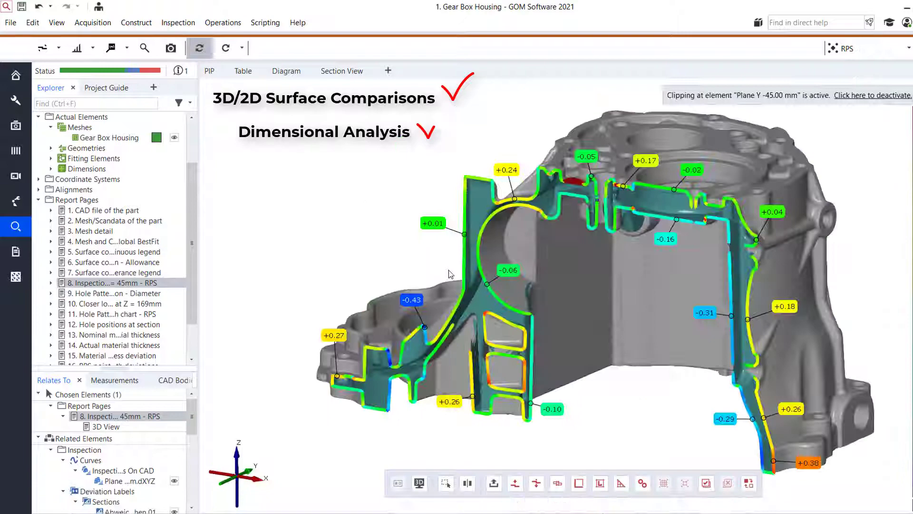
double_click(143, 314)
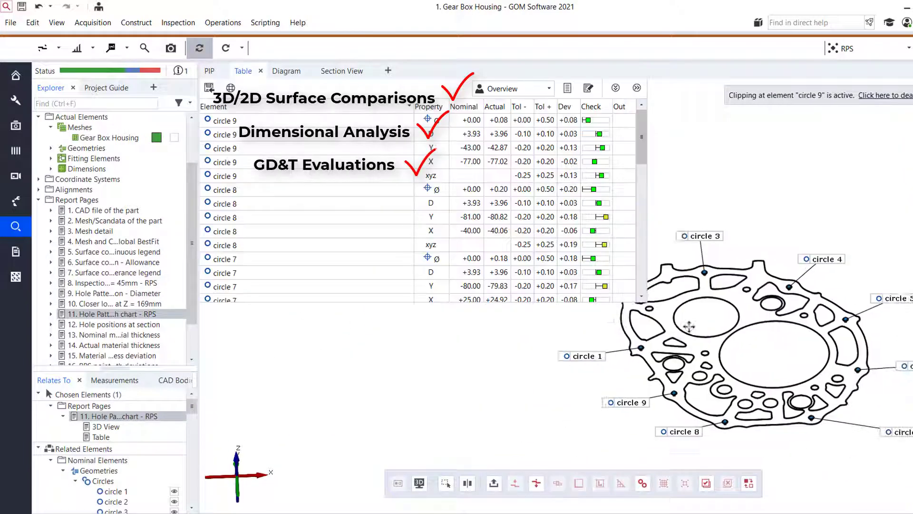
middle_click_drag(689, 326, 652, 341)
scroll(143, 306, "down", 2)
scroll(296, 248, "down", 10)
Step: Restore the report pages for hole positions at section and nominal material thickness in the 3D view, plus page 20
double_click(124, 277)
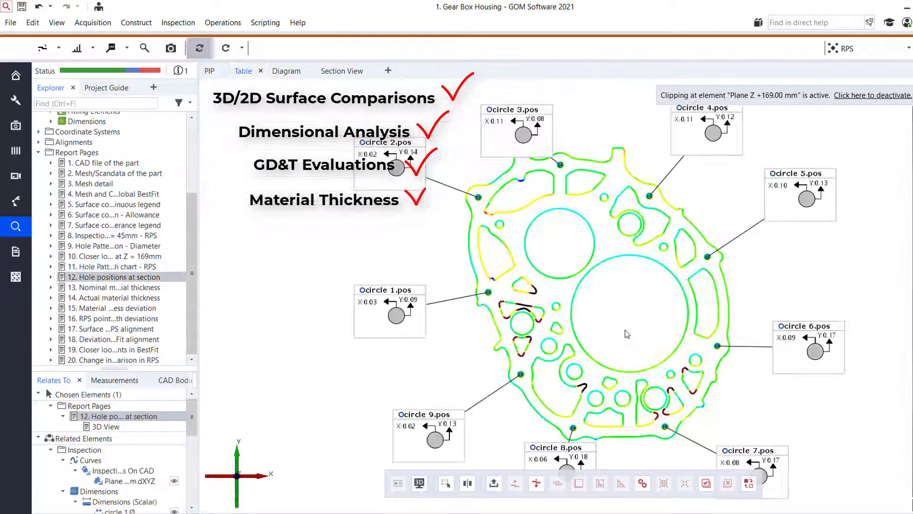
left_click(125, 297)
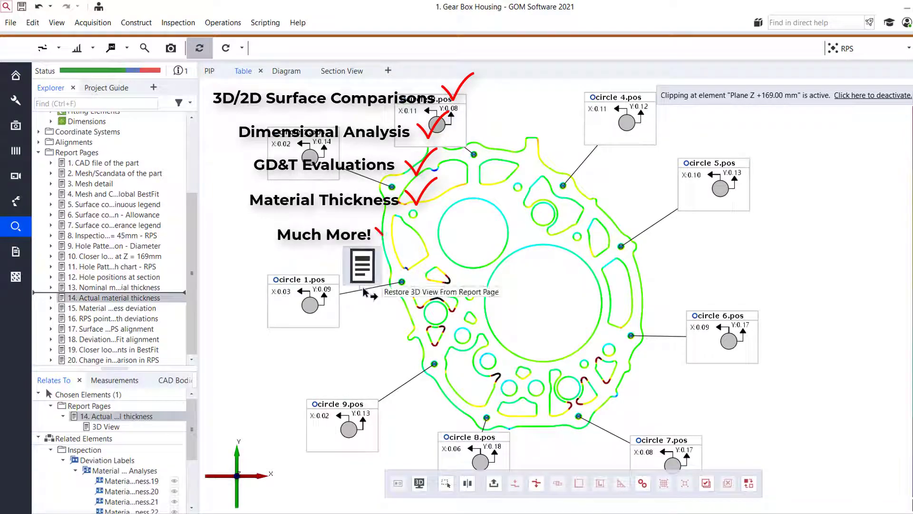
left_click(127, 287)
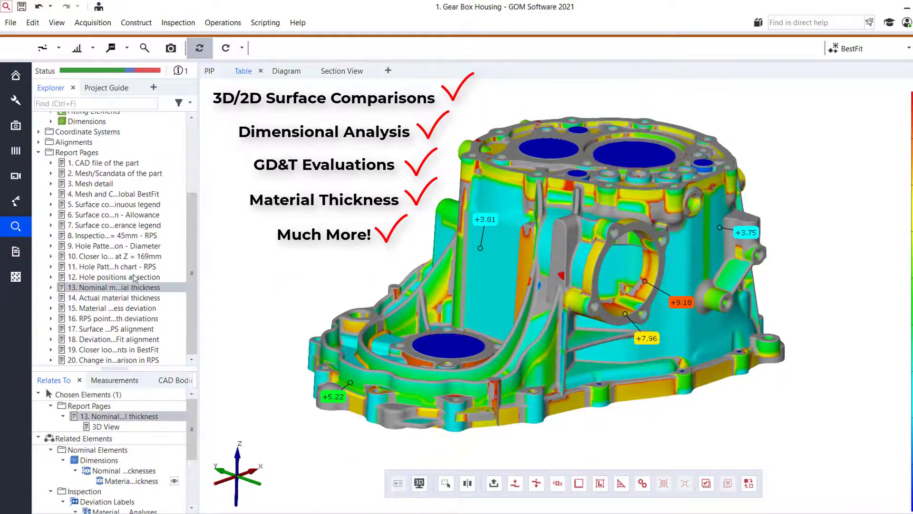
left_click_drag(114, 360, 369, 288)
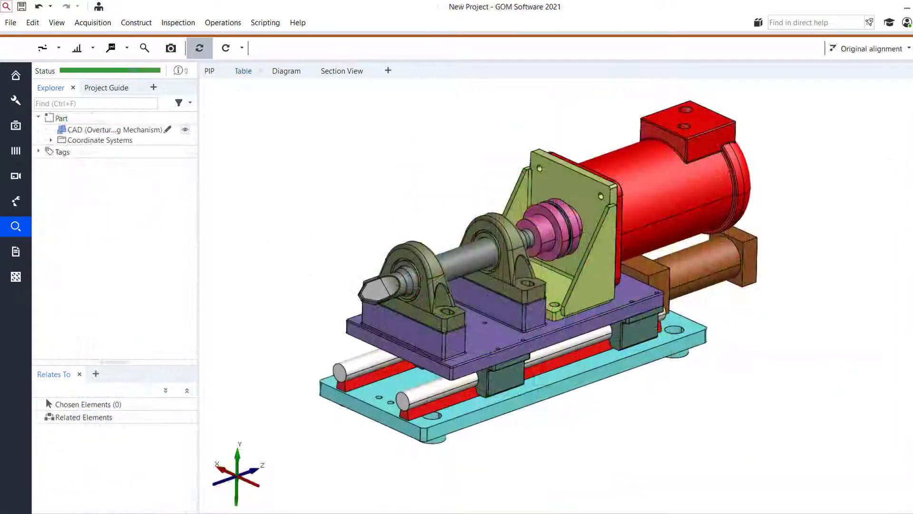
Step: Examine the Overturning Mechanism assembly and select its CAD to check how its components are grouped
left_click_drag(508, 271, 451, 242)
scroll(447, 237, "up", 2)
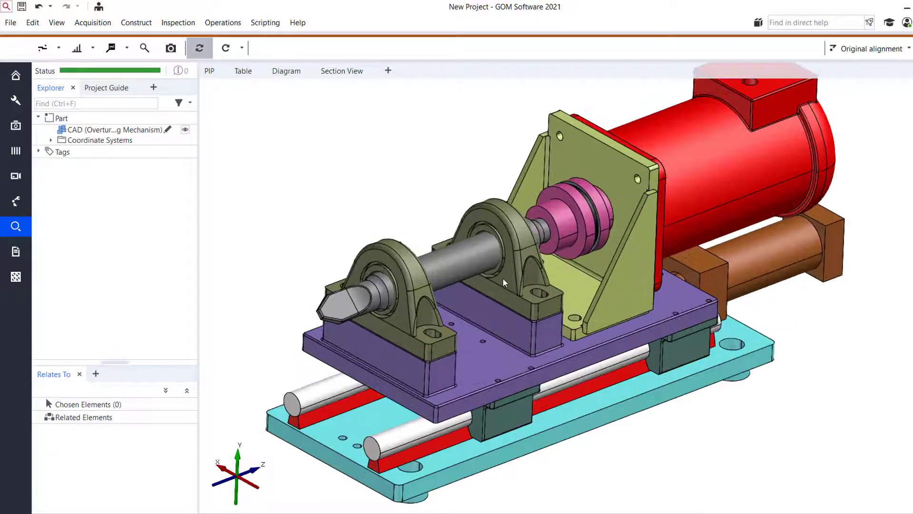
scroll(414, 290, "up", 3)
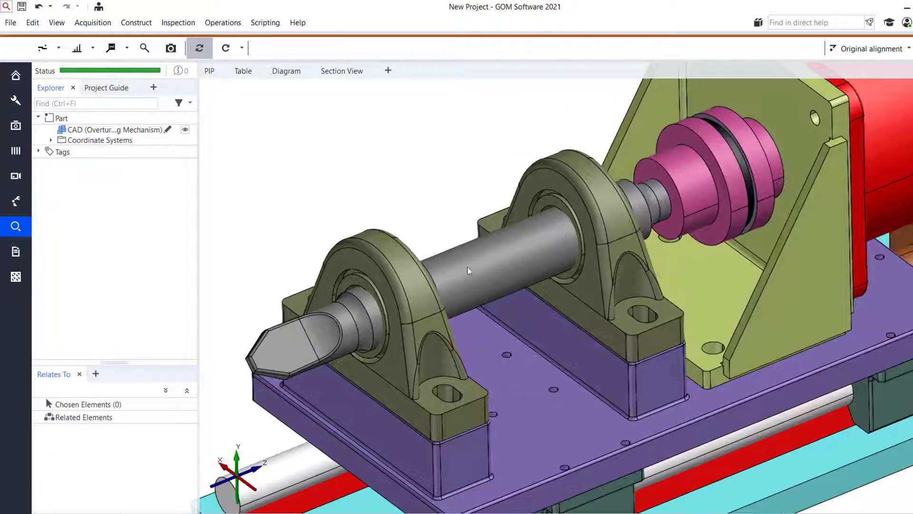
left_click(390, 281)
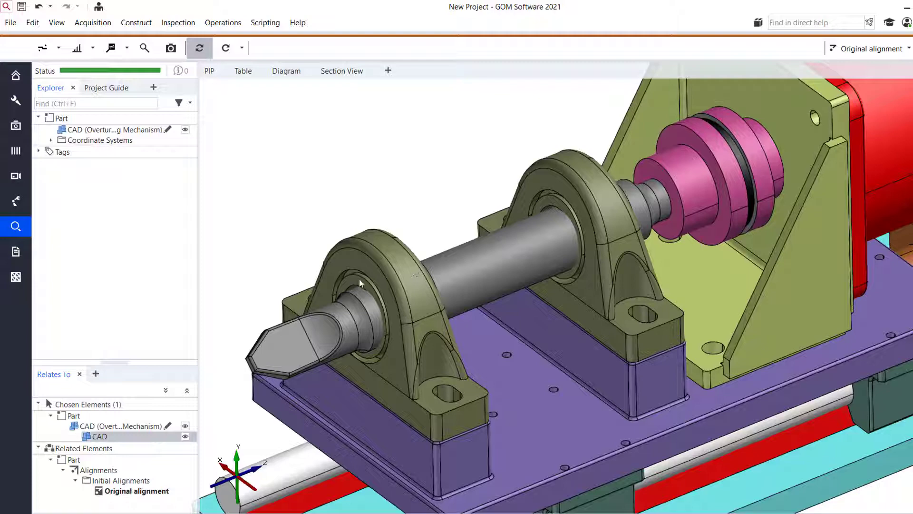
scroll(555, 241, "down", 3)
mouse_move(553, 246)
left_mouse_down()
mouse_move(566, 212)
mouse_move(571, 269)
mouse_move(561, 238)
mouse_move(557, 258)
left_mouse_up()
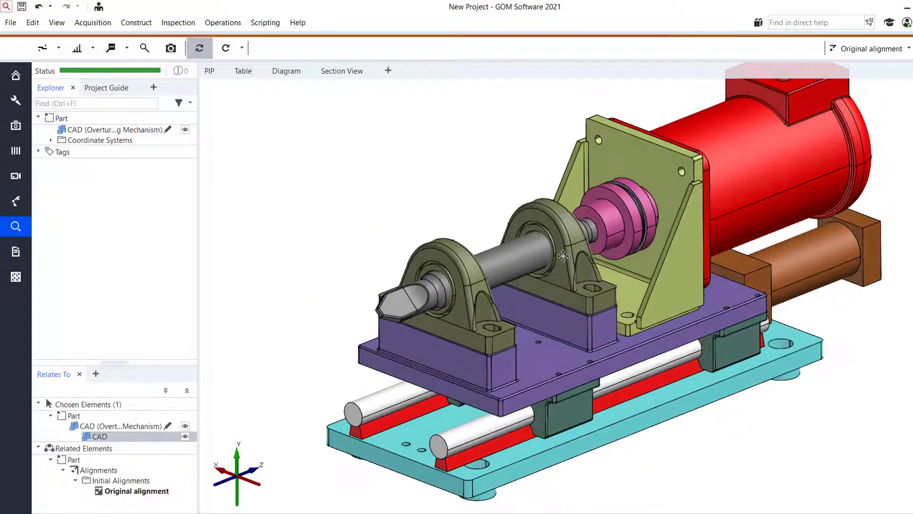
scroll(525, 247, "down", 2)
middle_click_drag(563, 256, 530, 252)
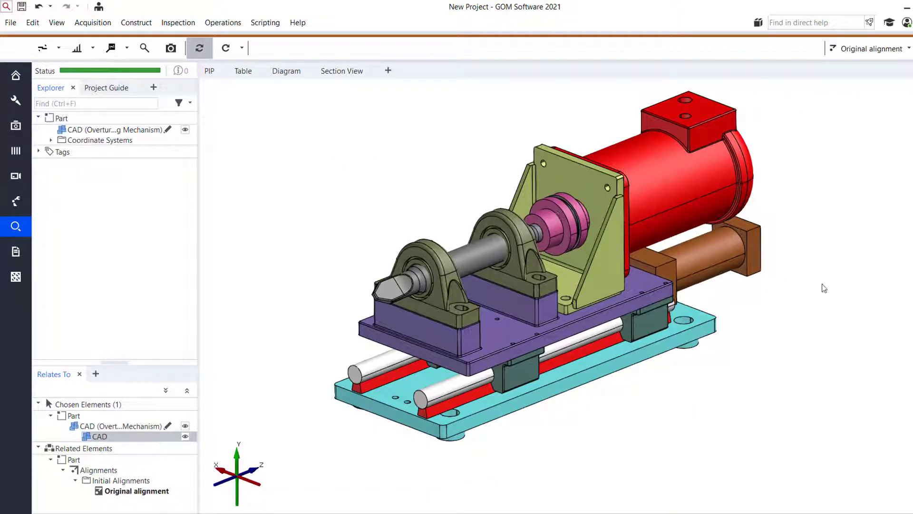
left_click_drag(648, 239, 518, 227)
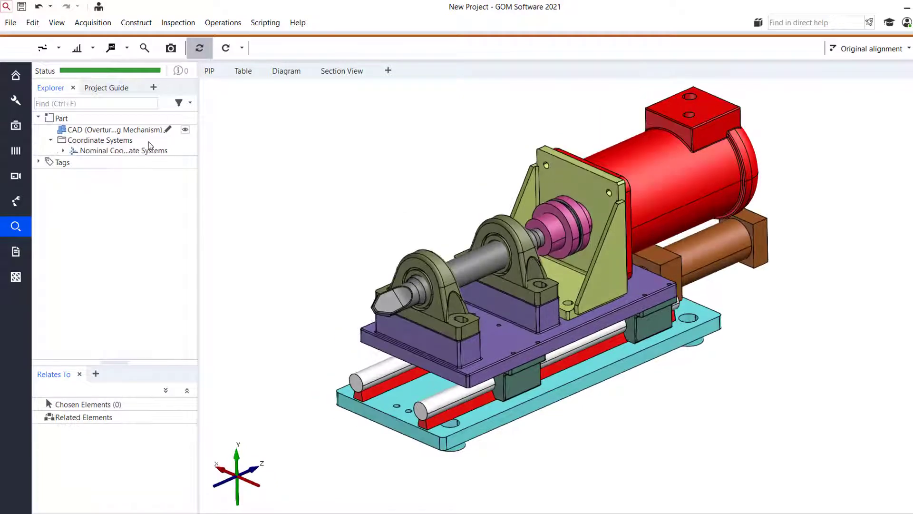
Step: Display all nominal coordinate systems on the assembly and inspect where they sit on the parts
left_click(149, 142)
left_click_drag(271, 169, 312, 213)
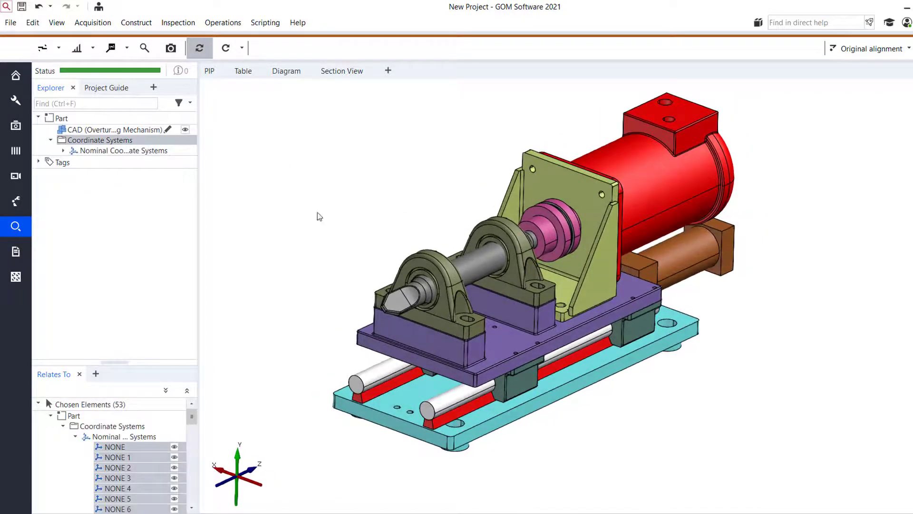
mouse_move(351, 224)
middle_mouse_down()
mouse_move(349, 234)
mouse_move(379, 228)
mouse_move(334, 224)
middle_mouse_up()
left_click(363, 227)
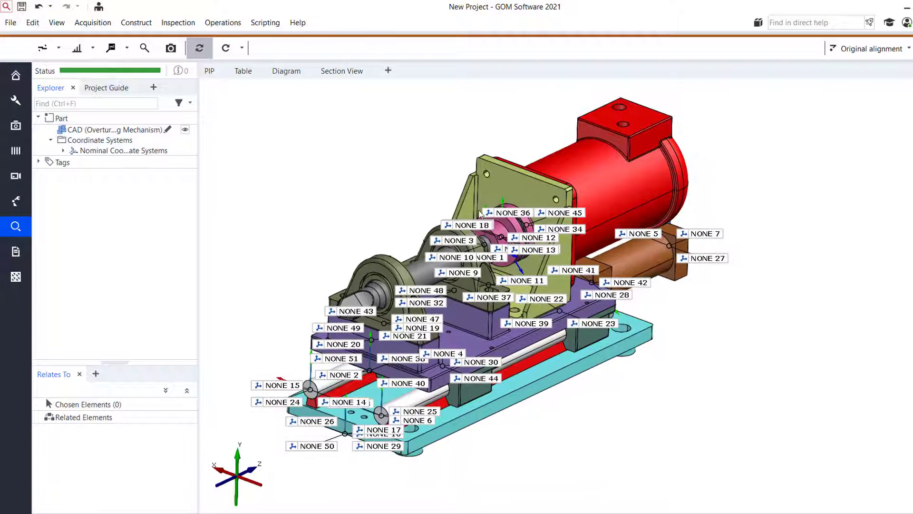
left_click_drag(480, 213, 426, 170)
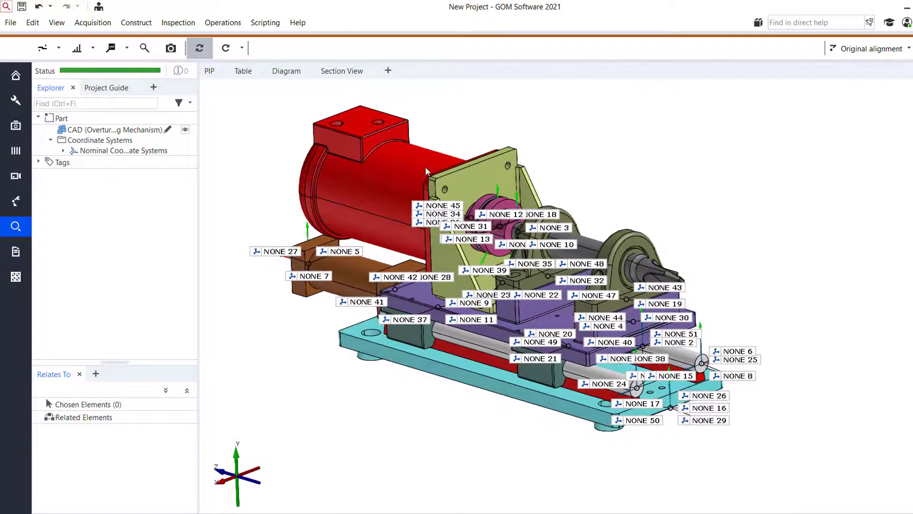
Step: Hide the nominal coordinate systems from the 3D view
left_click(154, 140)
left_click_drag(493, 236, 546, 213)
left_click(464, 185)
middle_click_drag(464, 186, 473, 204)
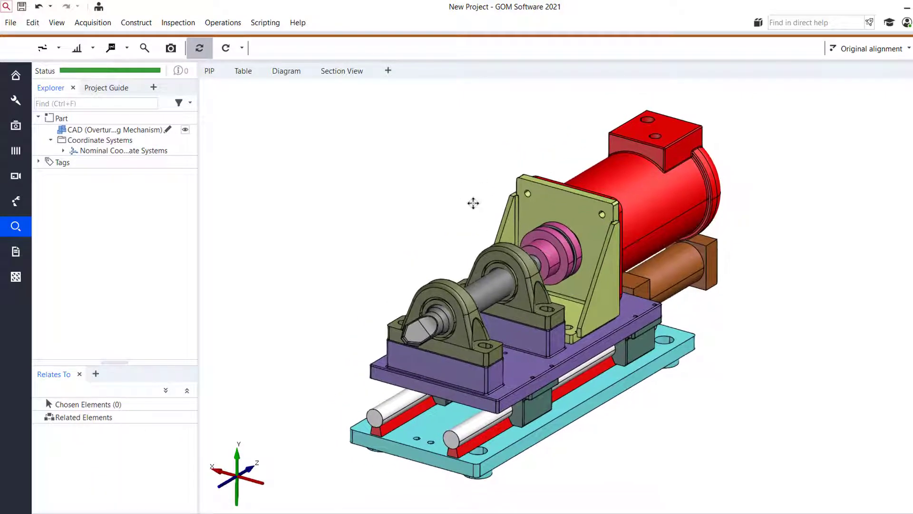
right_click_drag(473, 204, 473, 195)
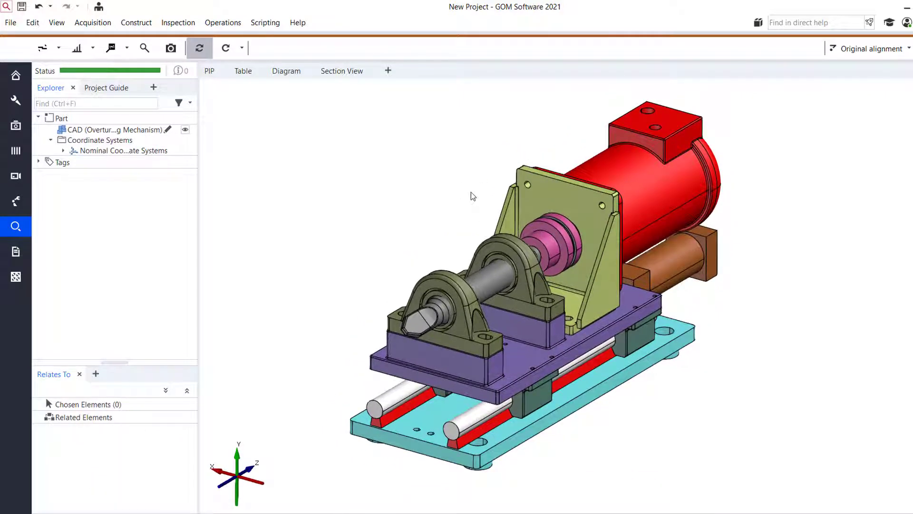
left_click_drag(455, 184, 458, 167)
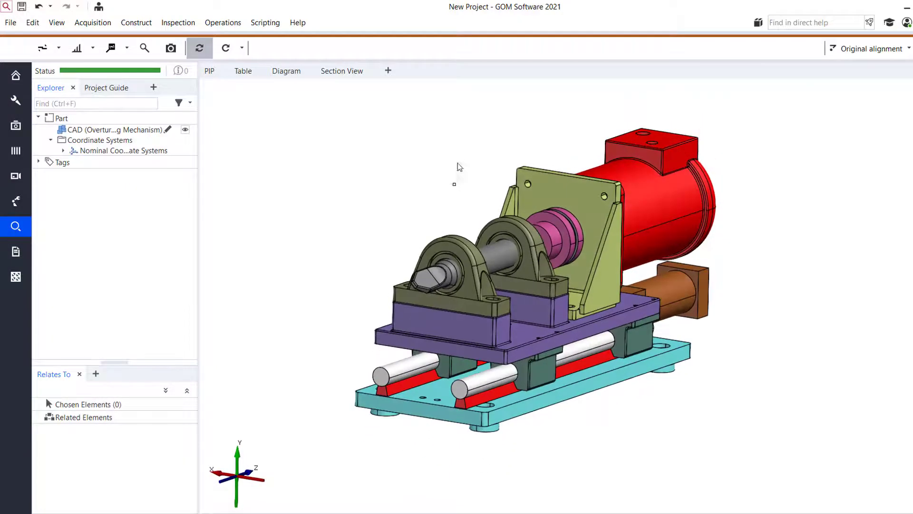
left_click_drag(440, 214, 534, 238)
middle_click_drag(535, 239, 721, 233)
left_click_drag(594, 200, 535, 192)
middle_click_drag(535, 193, 538, 238)
left_click_drag(524, 198, 536, 206)
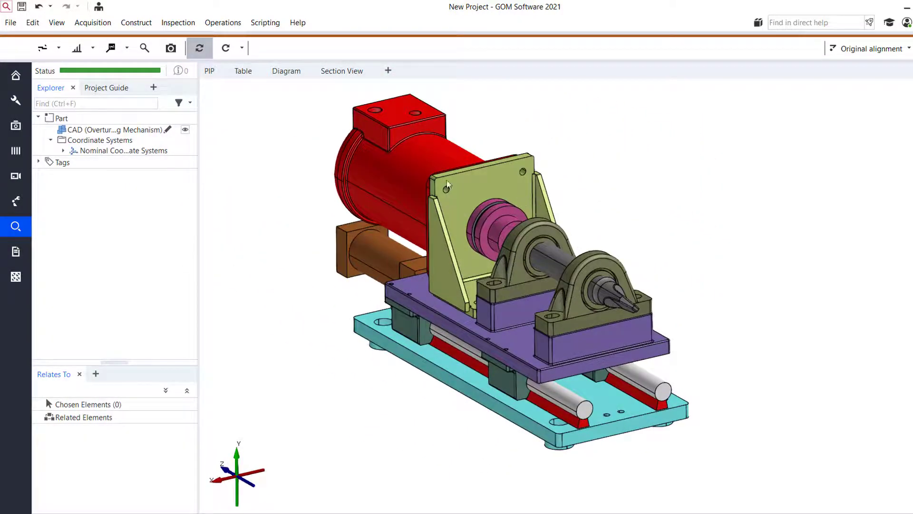
Step: Delete the Overturning Mechanism CAD and reimport the assembly file to the clipboard with the Complete import template
left_click(154, 130)
key("Delete")
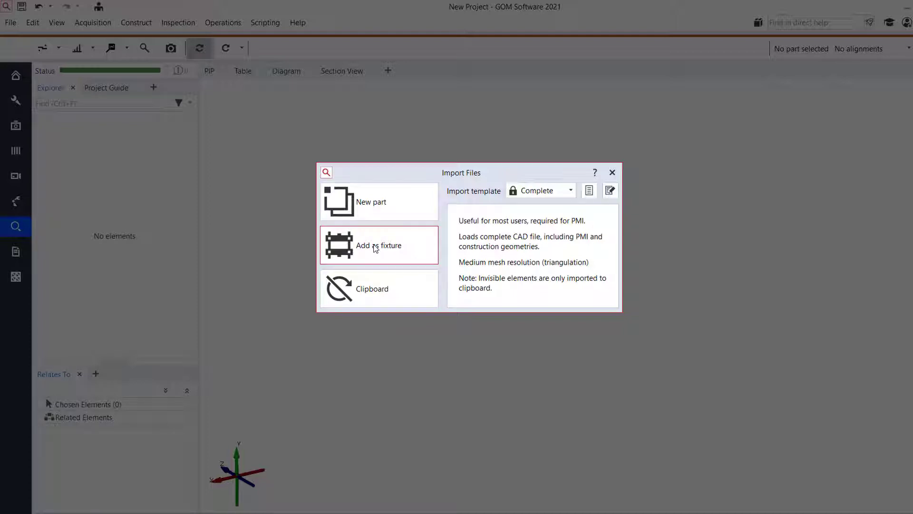
left_click(400, 291)
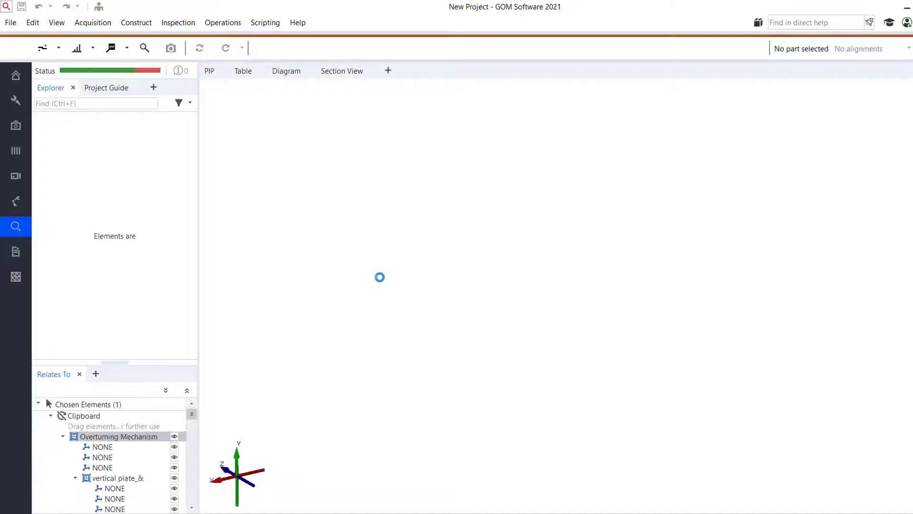
Step: Inspect the clipboard assembly in 3D and expand Overturning Mechanism in the element tree to reveal its subassemblies
left_click_drag(512, 257, 530, 220)
scroll(549, 264, "up", 5)
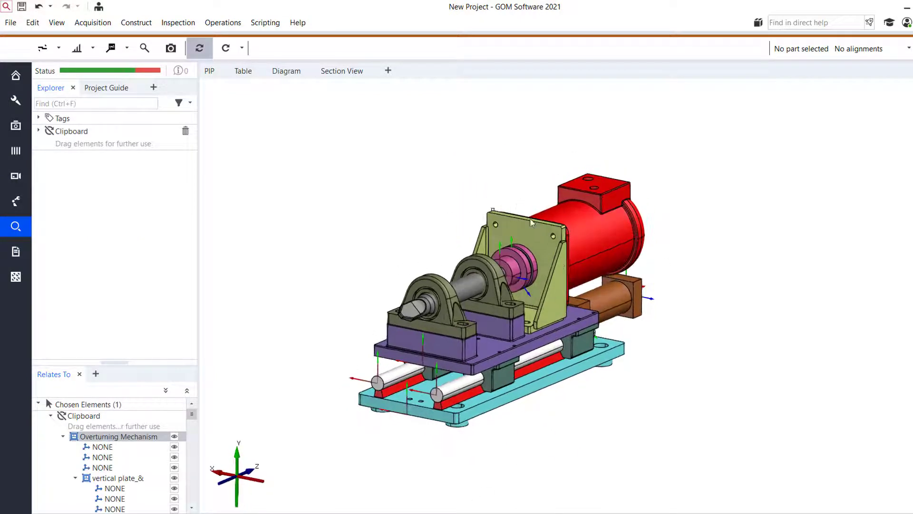
left_click_drag(545, 282, 562, 262)
left_click(566, 262)
middle_click_drag(566, 262, 567, 238)
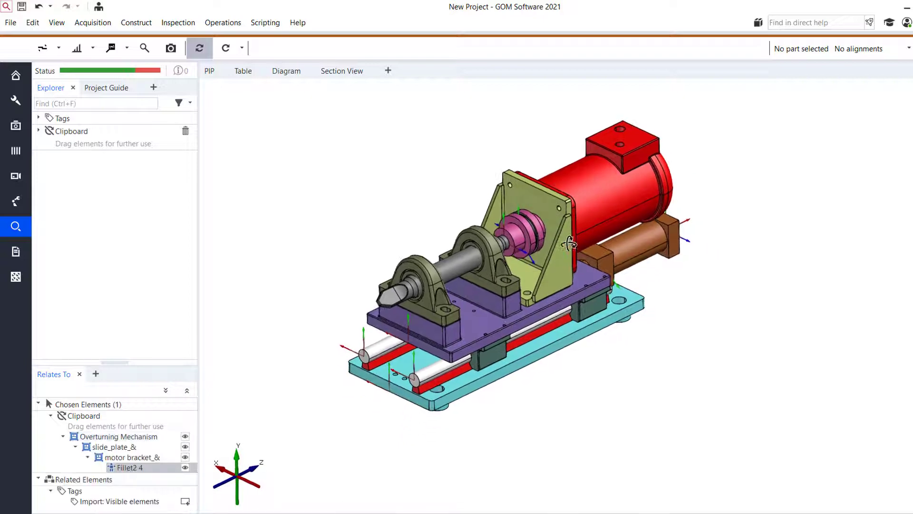
left_click_drag(568, 238, 497, 231)
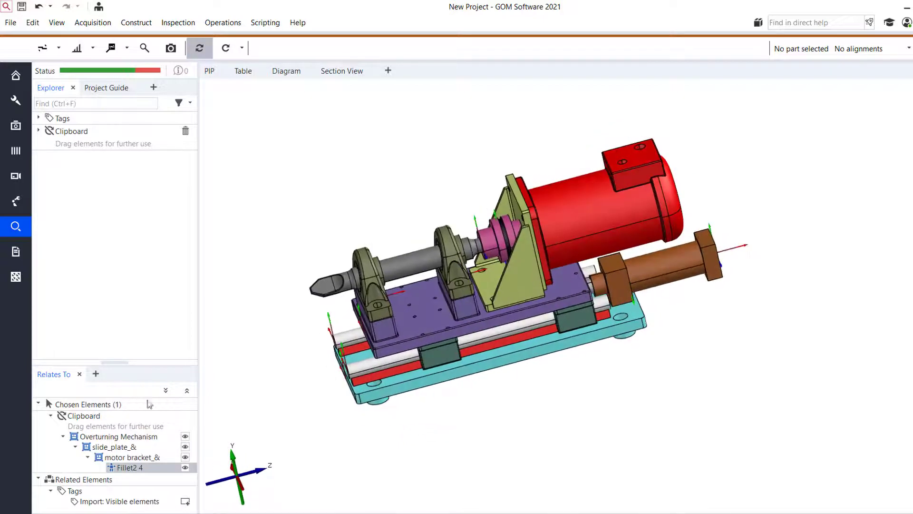
left_click(39, 131)
left_click(51, 155)
left_click(64, 197)
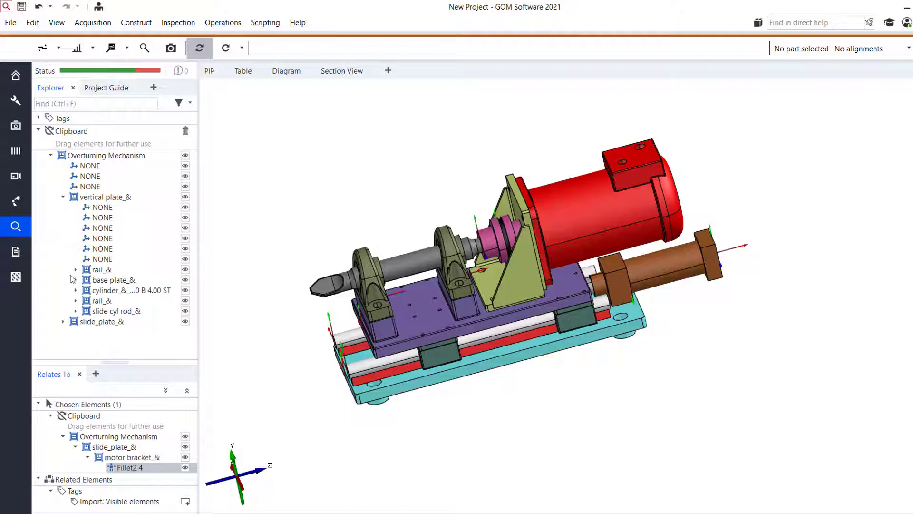
left_click(64, 197)
left_click(101, 176)
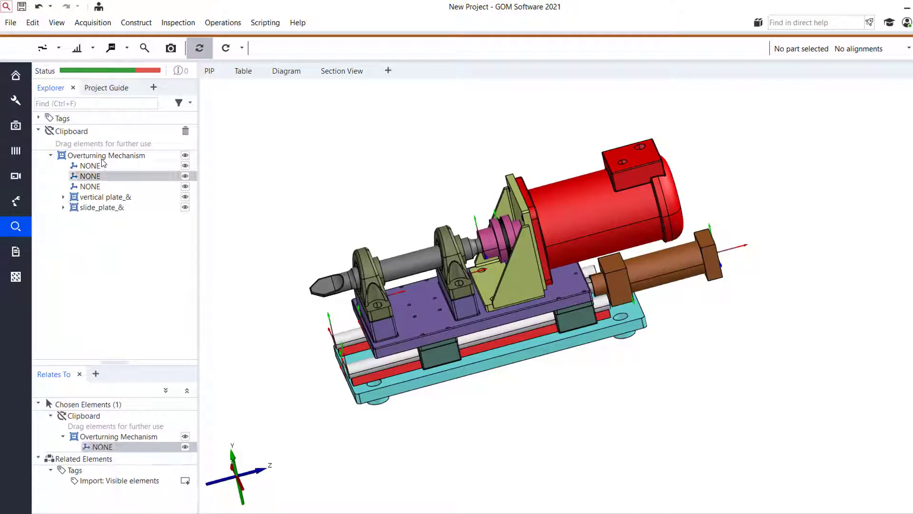
Step: Expand the vertical plate_& subassembly and look through its rail_& and base plate_& components
double_click(69, 198)
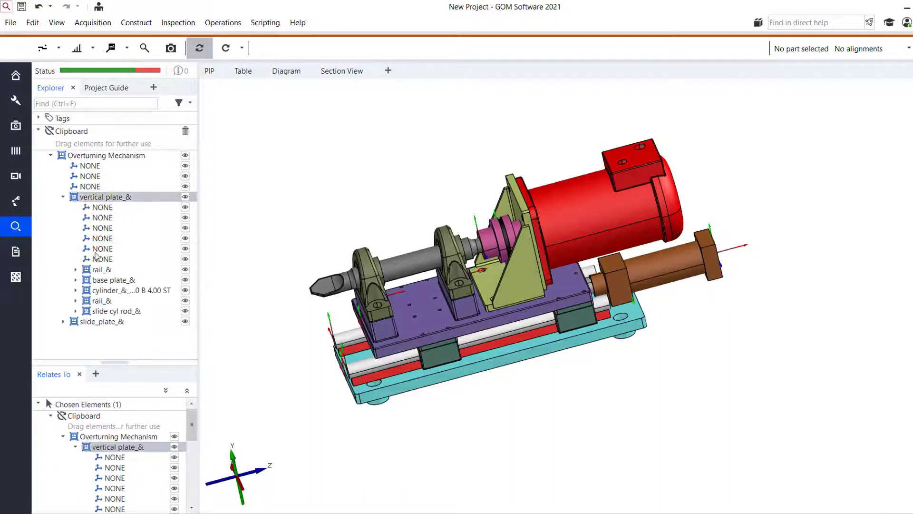
left_click(75, 270)
left_click(76, 270)
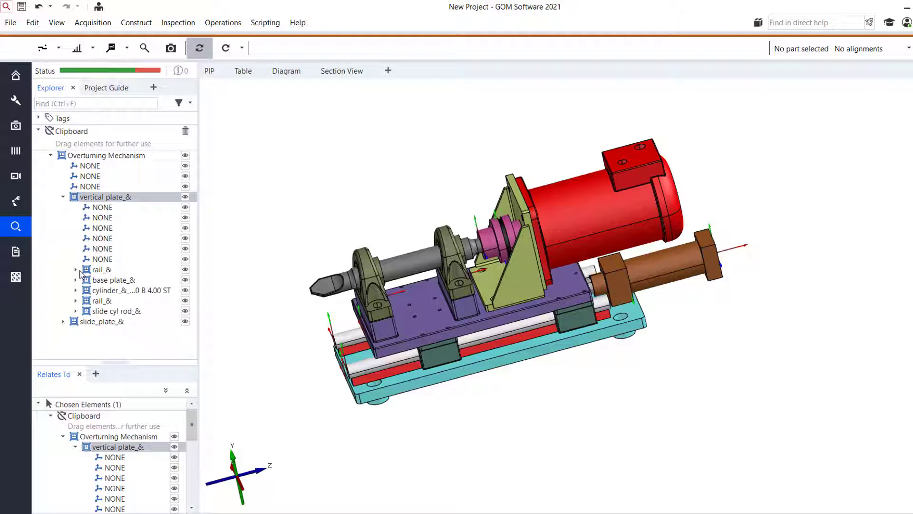
left_click(135, 268)
left_click(97, 282)
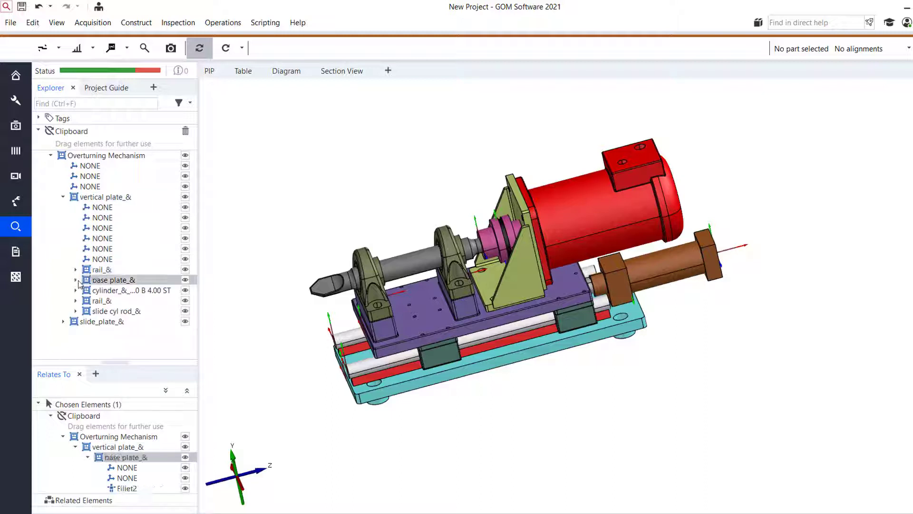
left_click(76, 280)
left_click(76, 270)
left_click(75, 269)
left_click(76, 279)
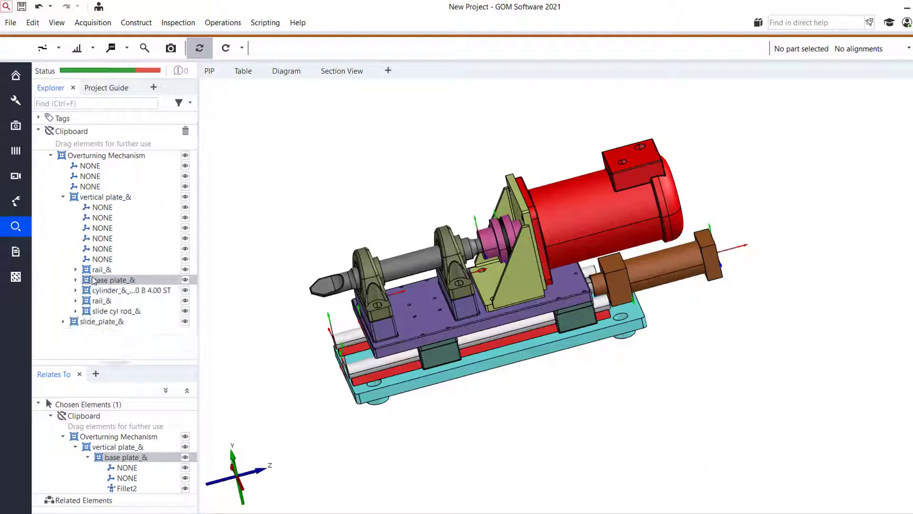
Step: Toggle the visibility of the vertical plate_& subassembly off and on to identify its parts in the model
left_click_drag(364, 157, 359, 151)
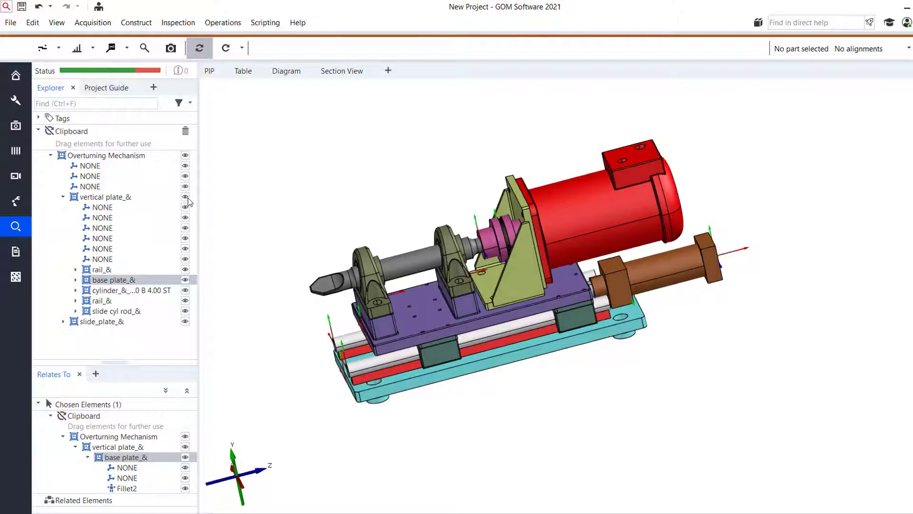
left_click(187, 198)
left_click(186, 198)
left_click_drag(384, 257, 488, 240)
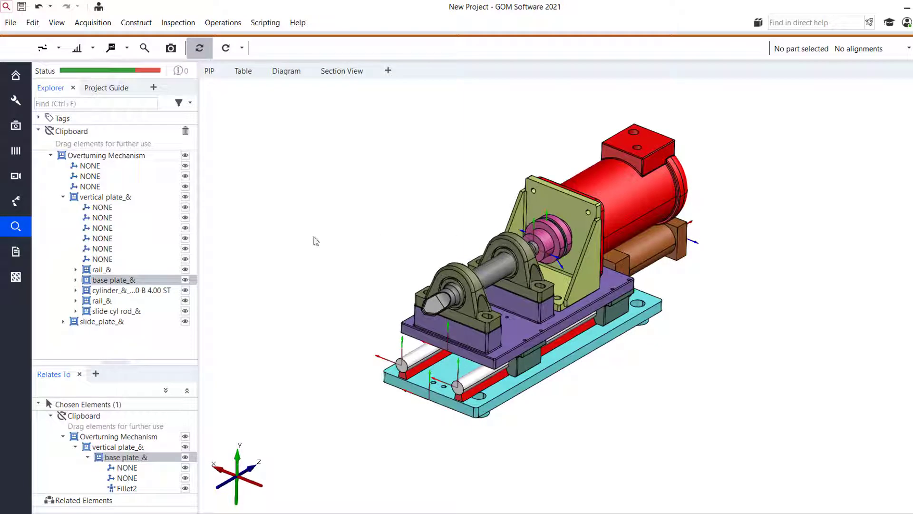
Step: Expand the slide_plate_& subassembly and look through its components, including the contents of the second rail_slide_&
left_click(102, 207)
left_click(63, 322)
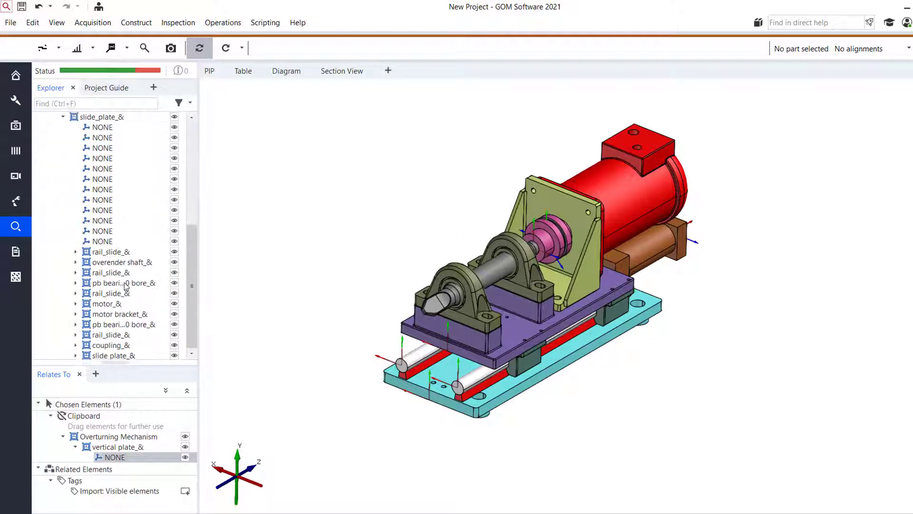
left_click(74, 250)
left_click(78, 251)
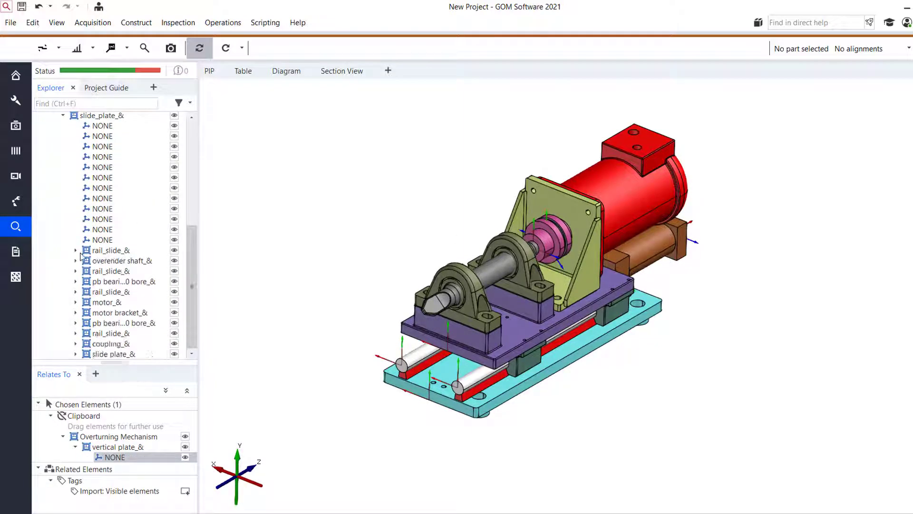
left_click(77, 261)
scroll(109, 273, "down", 1)
left_click(75, 230)
left_click(76, 271)
scroll(87, 275, "down", 1)
scroll(140, 270, "up", 1)
scroll(141, 274, "down", 1)
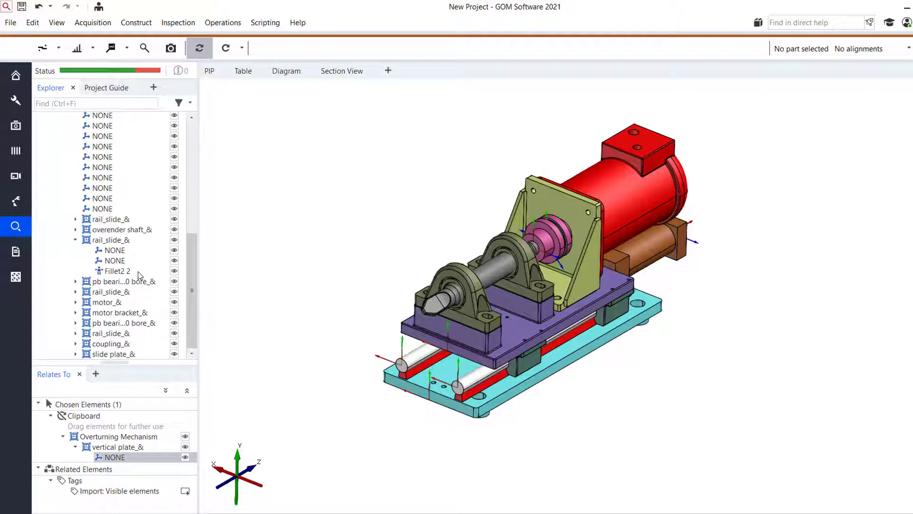
Step: Move the overender shaft_& and both pb bearing_1.50 bore_& components from the clipboard into a part using medium mesh resolution and the global coordinate system
left_click(76, 240)
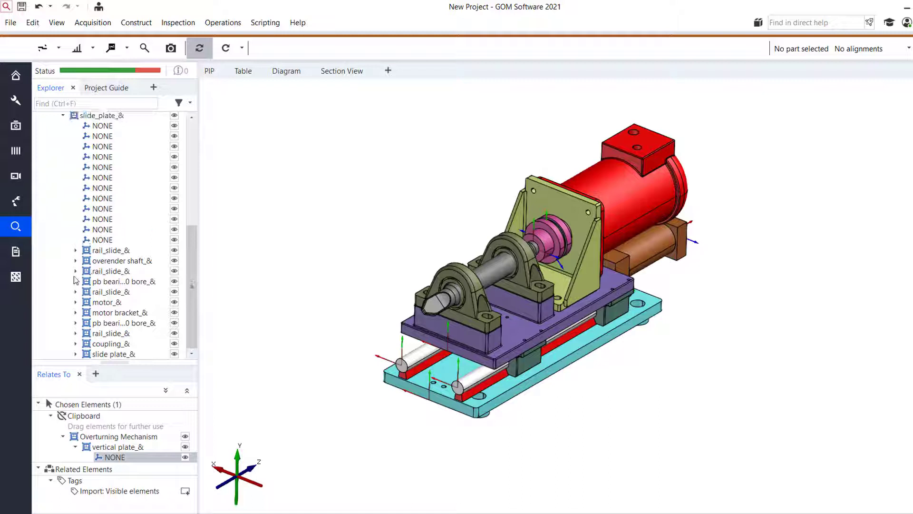
left_click(106, 343)
left_click_drag(435, 298, 465, 299)
left_click(101, 323)
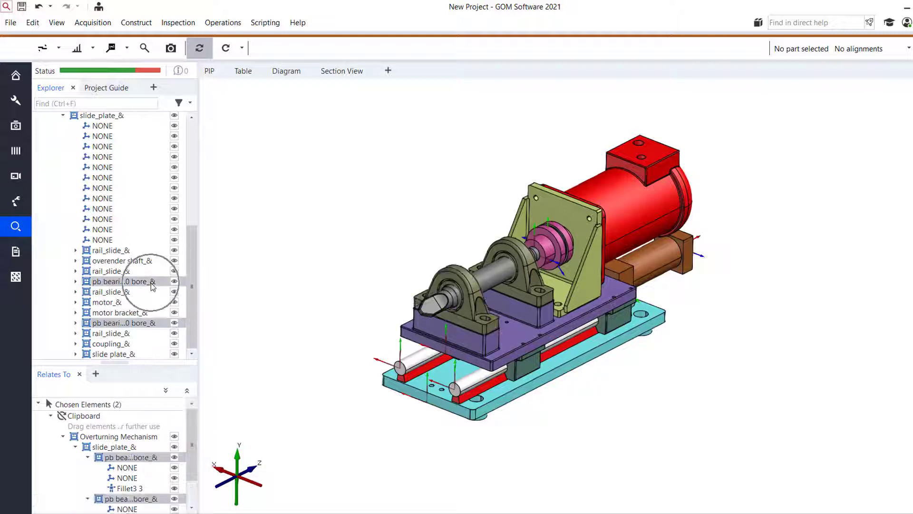
left_click(174, 262)
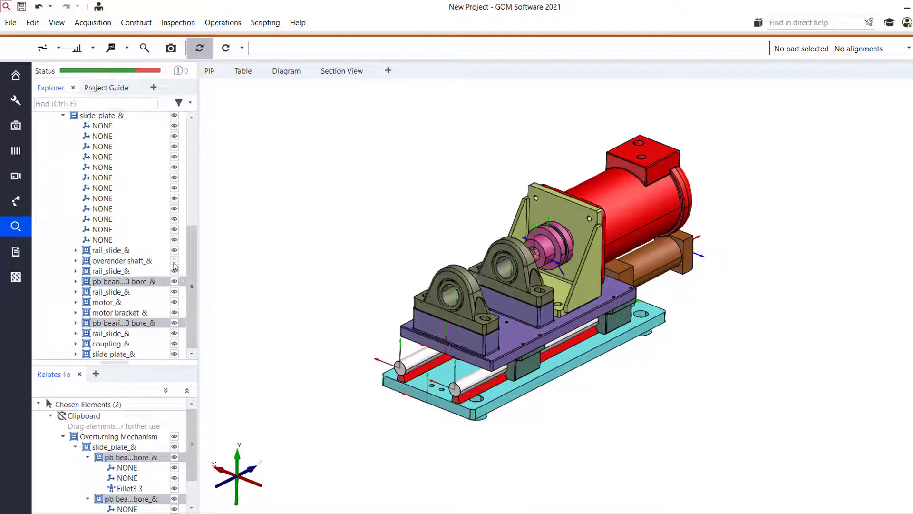
left_click(175, 261)
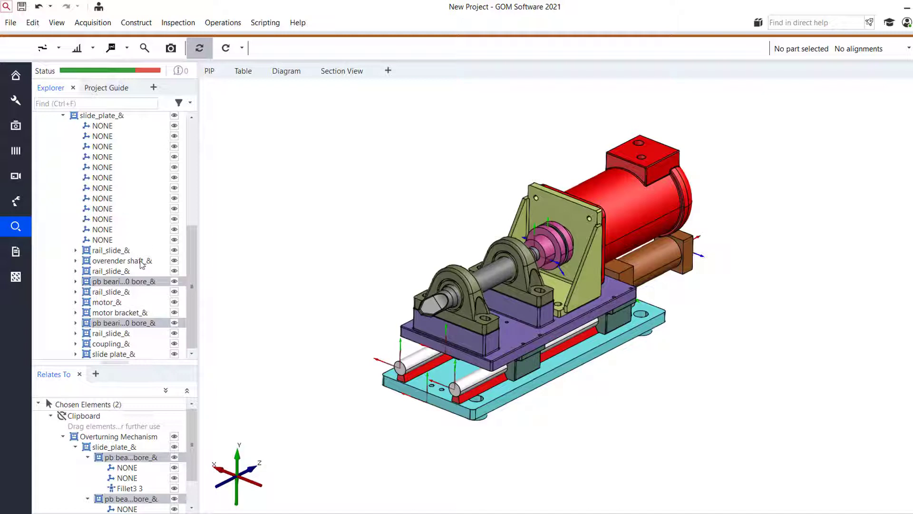
left_click(142, 262, "ctrl")
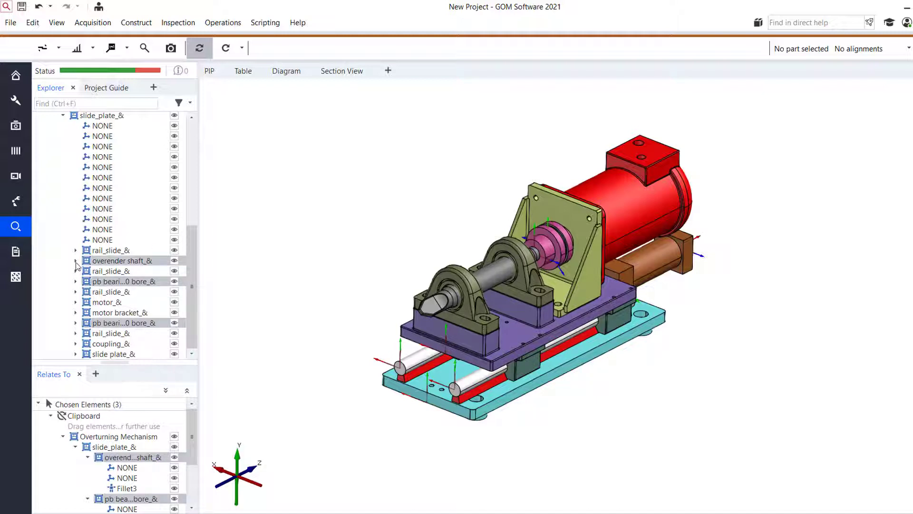
left_click_drag(101, 265, 136, 180)
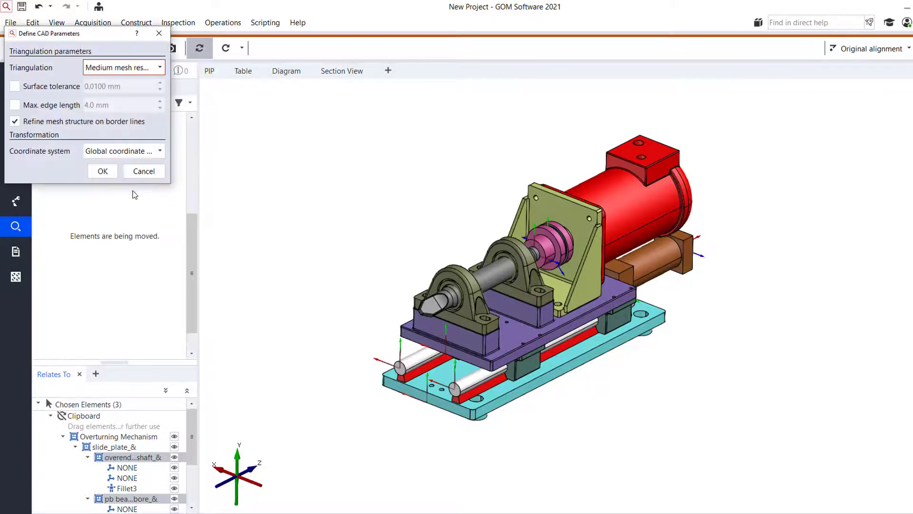
key("Return")
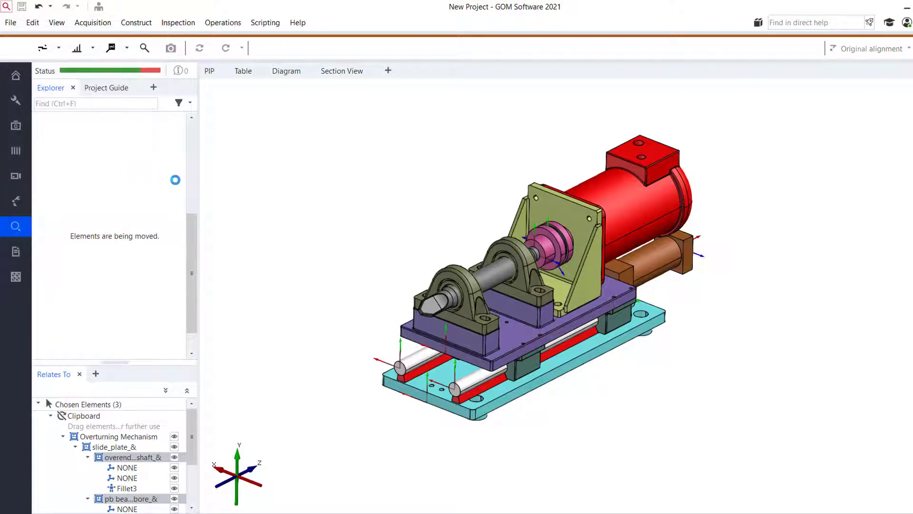
Step: Expand the part, toggle the visibility of its CAD element off and on, and inspect the assembly in 3D
left_click(38, 117)
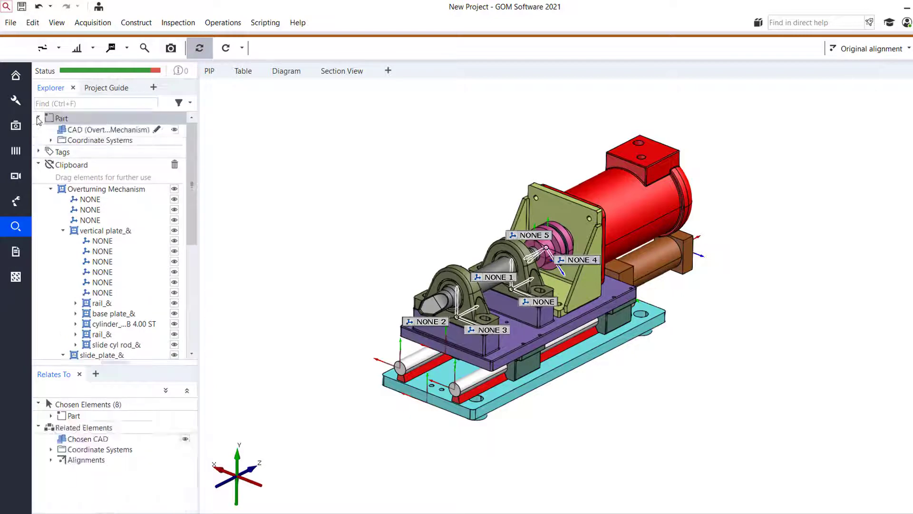
left_click(76, 128)
left_click(174, 129)
left_click(175, 129)
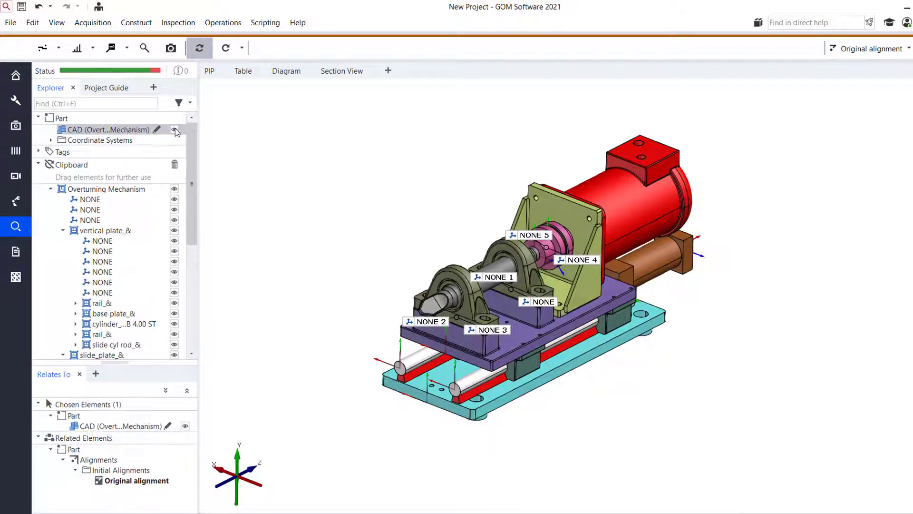
left_click_drag(475, 234, 498, 224)
left_click_drag(517, 256, 485, 270)
left_click_drag(499, 231, 489, 230)
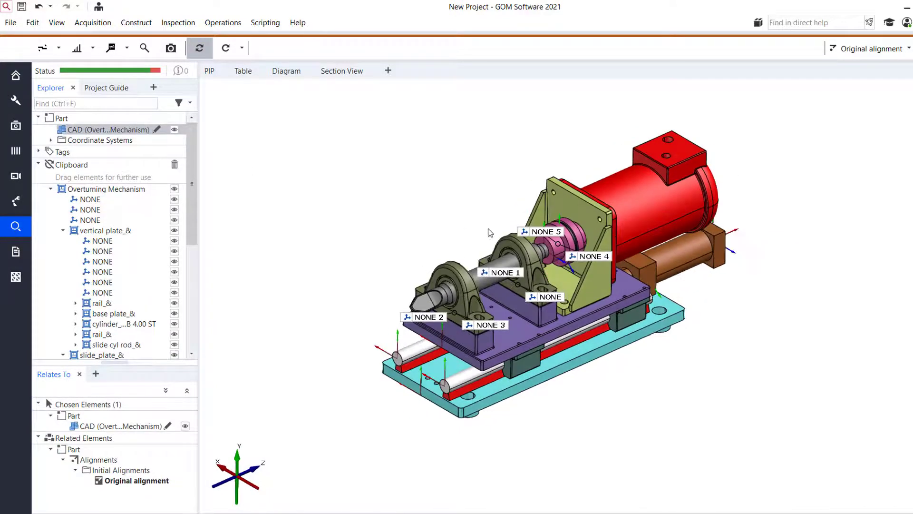
left_click(479, 224)
middle_click_drag(478, 224, 483, 239)
left_click_drag(477, 218, 428, 220)
Step: Delete all remaining Overturning Mechanism elements from the clipboard
left_click(117, 163)
left_click(127, 199)
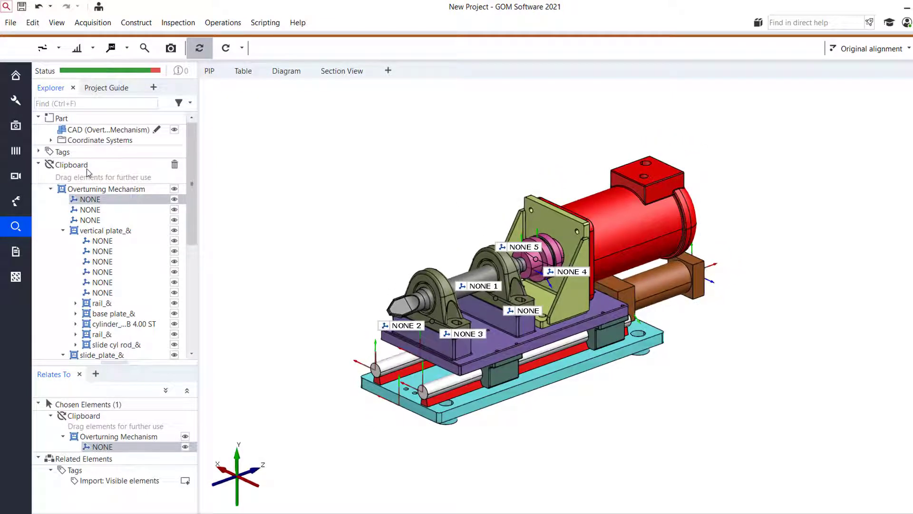
left_click_drag(100, 171, 200, 186)
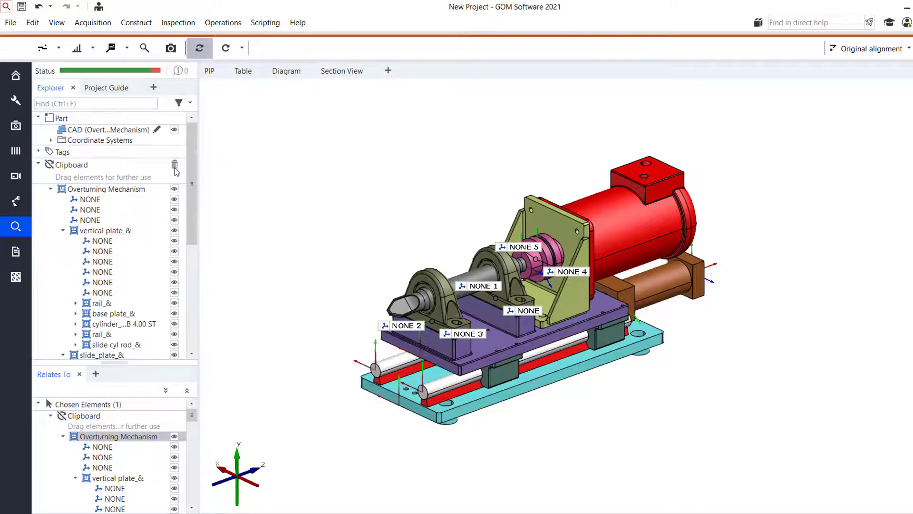
left_click(175, 166)
scroll(469, 238, "up", 1)
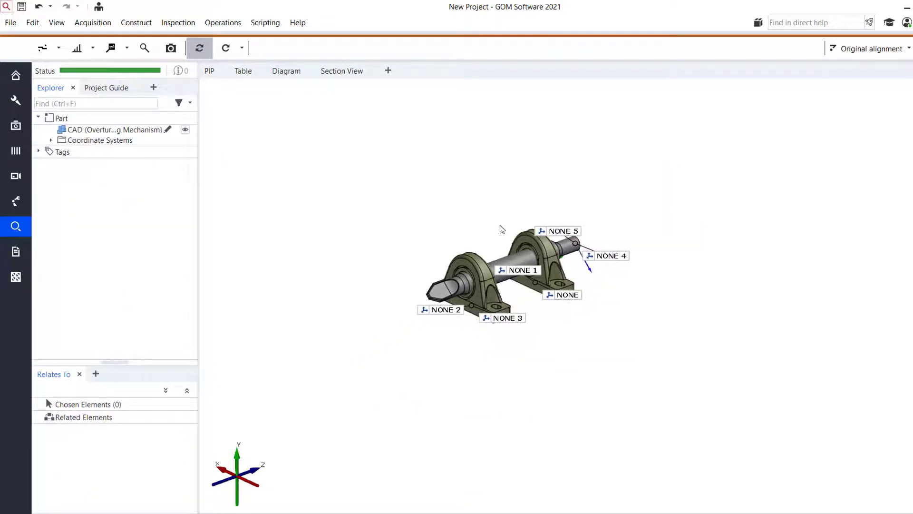
Step: Delete the duplicate coordinate systems NONE 1, NONE 2 and NONE 5 from the shaft and bearings
scroll(495, 281, "up", 2)
left_click_drag(444, 315, 444, 331)
left_click(466, 345)
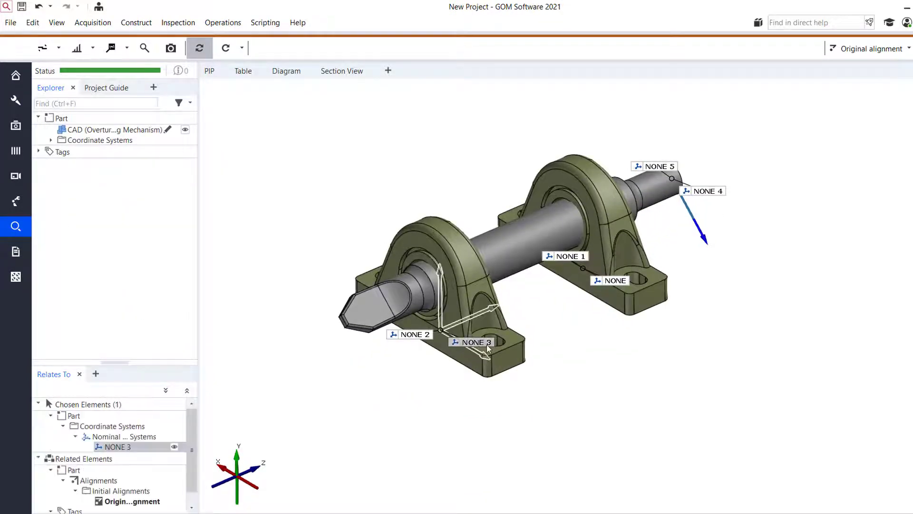
left_click(529, 248)
middle_click_drag(483, 245, 507, 284)
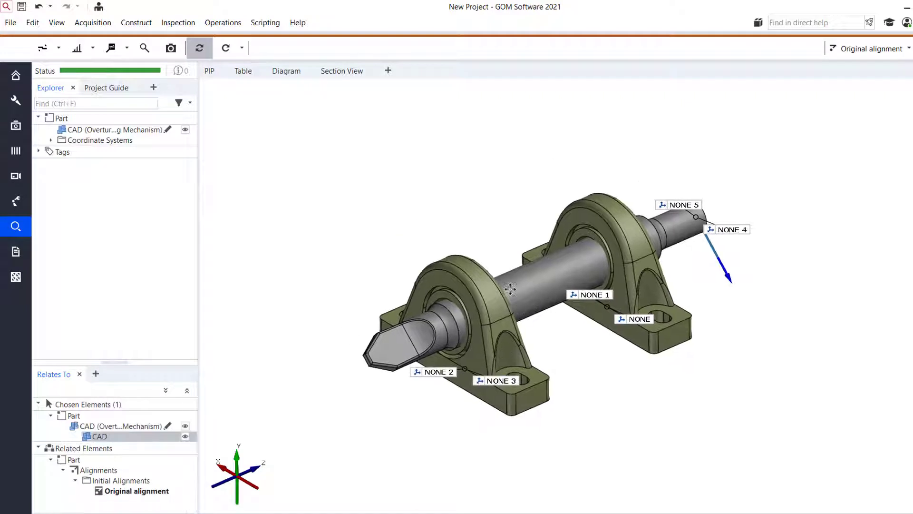
left_click(640, 321)
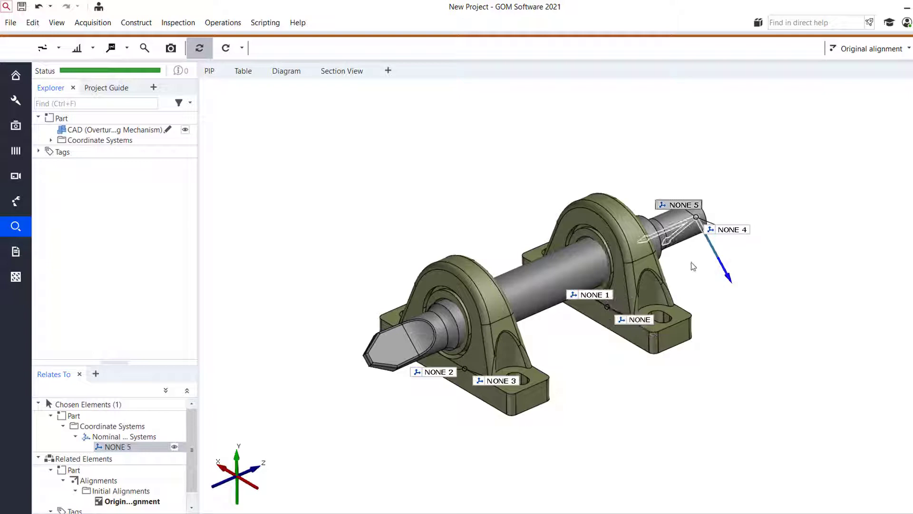
left_click(444, 375)
left_click(446, 379)
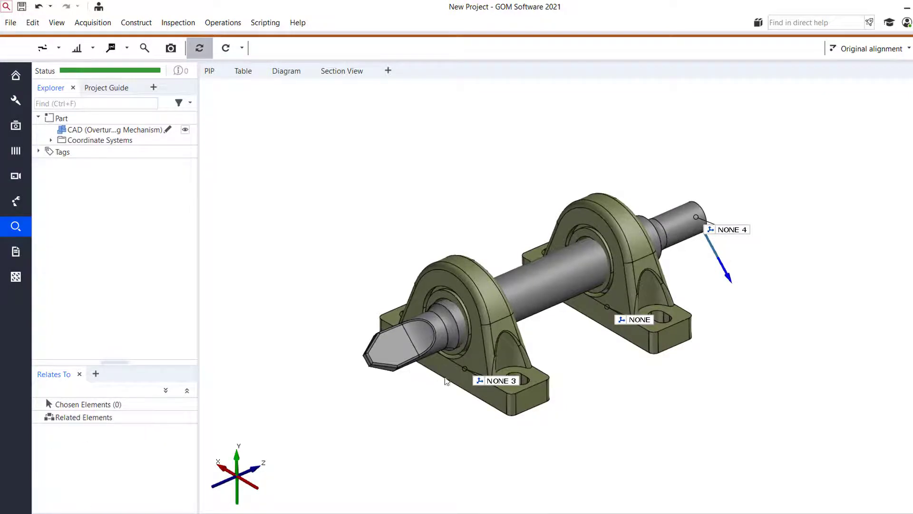
Step: Rename the coordinate system NONE 4 at the shaft end as CS Shaft
middle_click_drag(577, 367, 573, 336)
left_click(716, 208)
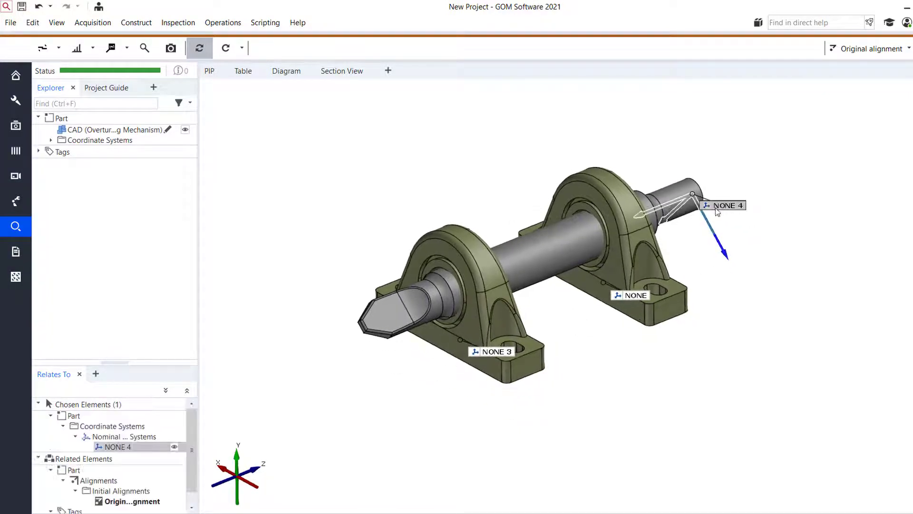
key("F2")
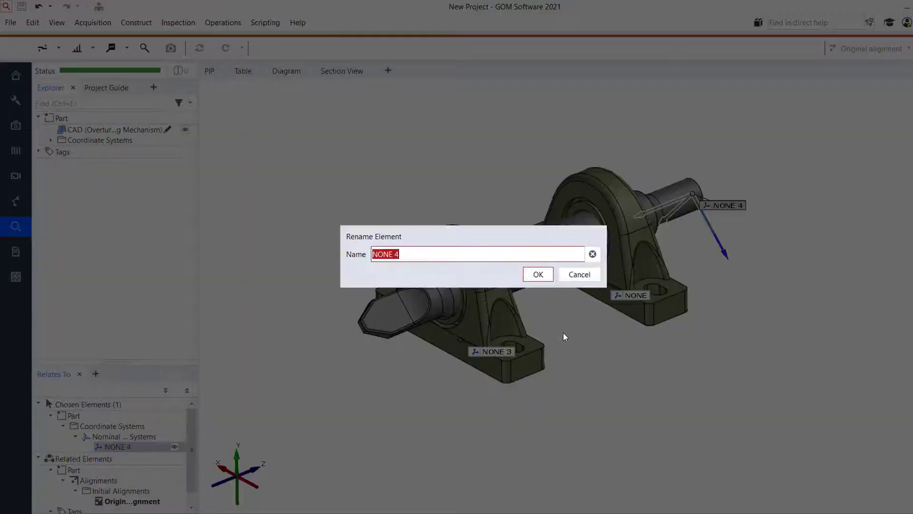
type("CS Shaft")
key("Return")
Step: Rename the coordinate system NONE on the rear bearing as CS Bearing 2
left_click(622, 304)
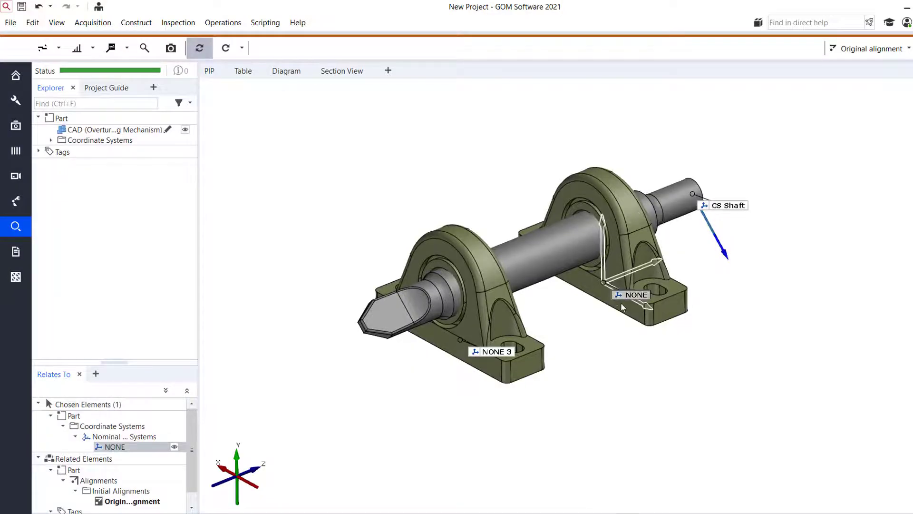
key("F2")
type("CS Bearing 2")
key("Return")
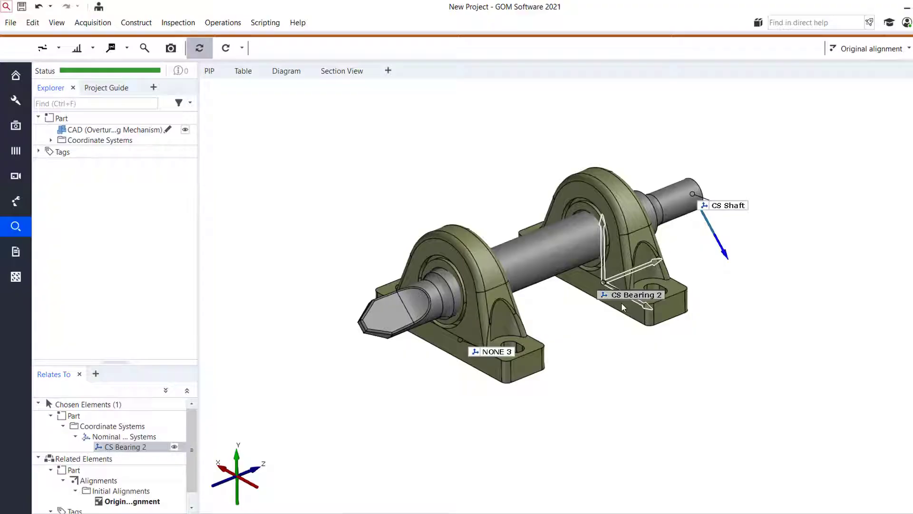
Step: Rename the coordinate system NONE 3 on the front bearing as CS Bearing 1
left_click(493, 353)
key("F2")
type("CS Bearing 1")
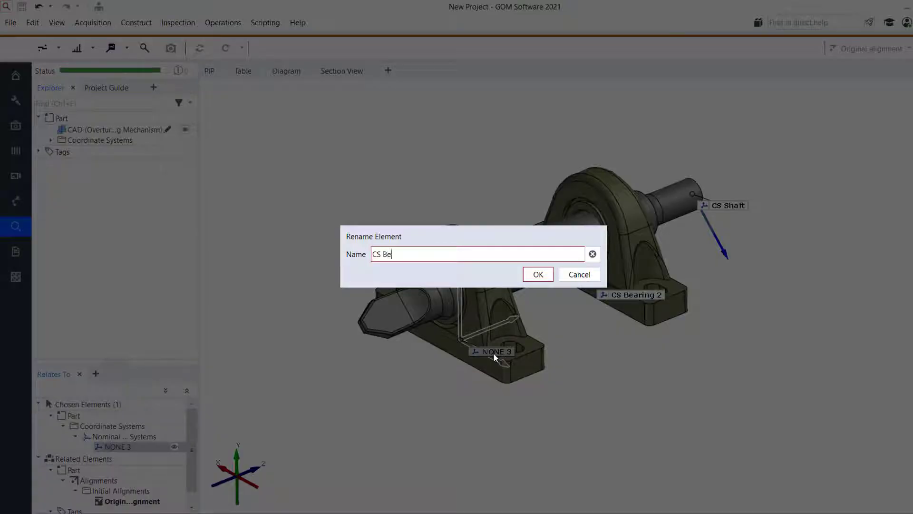
key("Return")
left_click(426, 133)
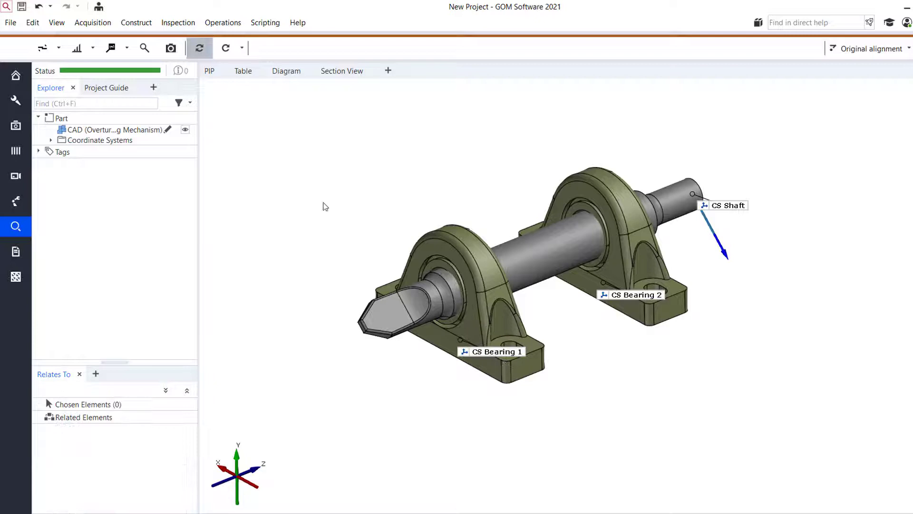
Step: Show only the part's CAD in the 3D view and look through its nominal coordinate systems
left_click_drag(92, 130, 498, 186)
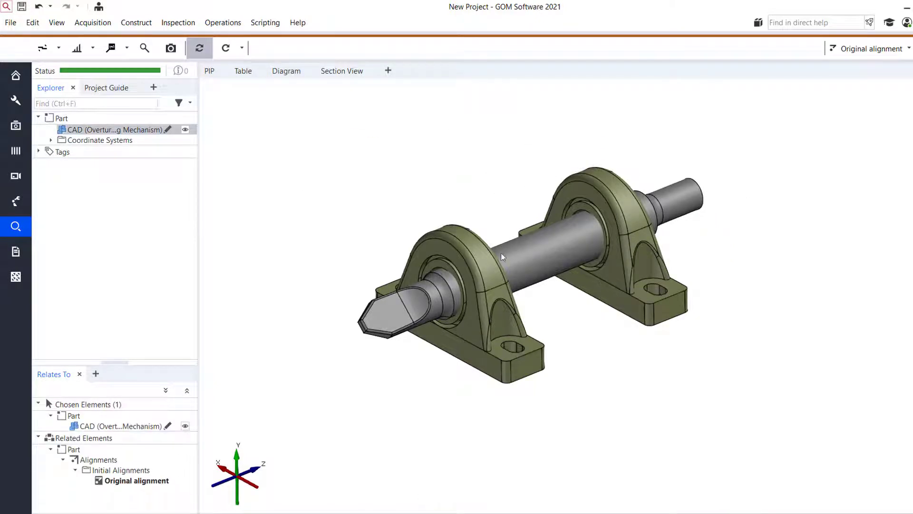
left_click(106, 141)
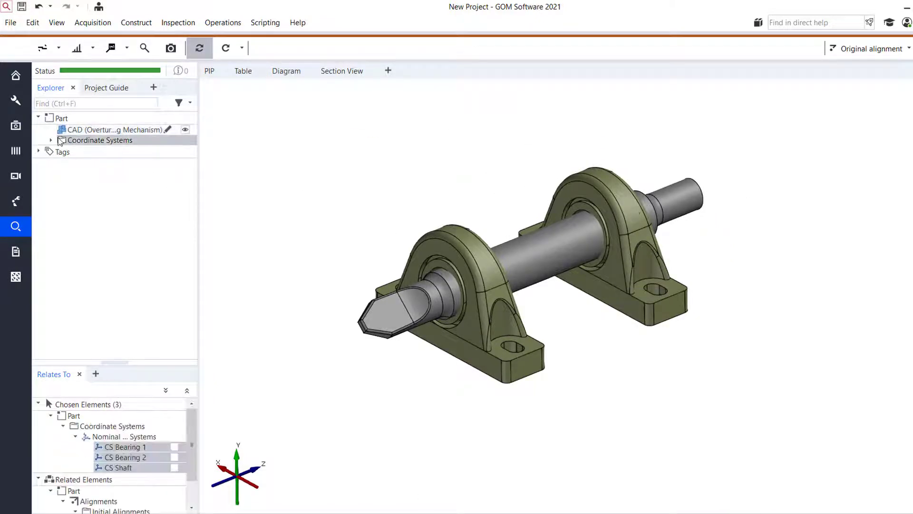
left_click(51, 140)
left_click(112, 151)
left_click(63, 151)
left_click(63, 150)
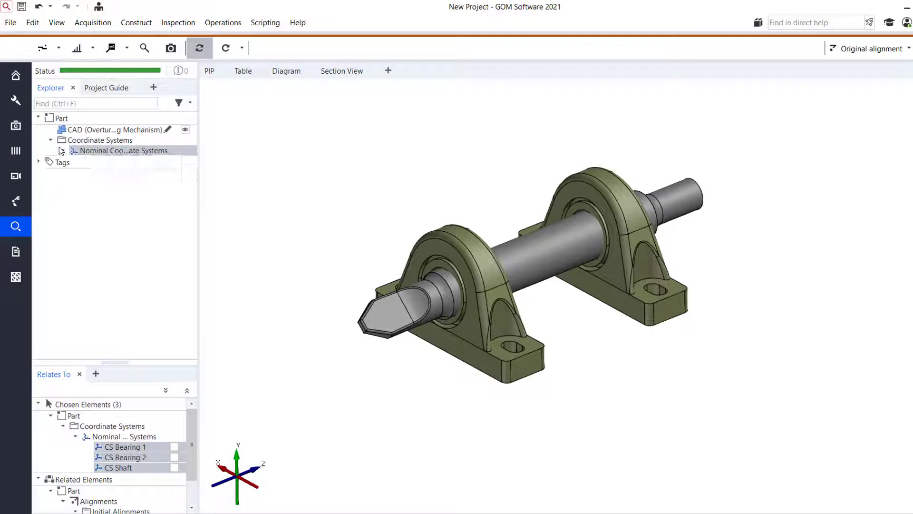
left_click(51, 140)
left_click(151, 166)
left_click_drag(342, 180, 468, 237)
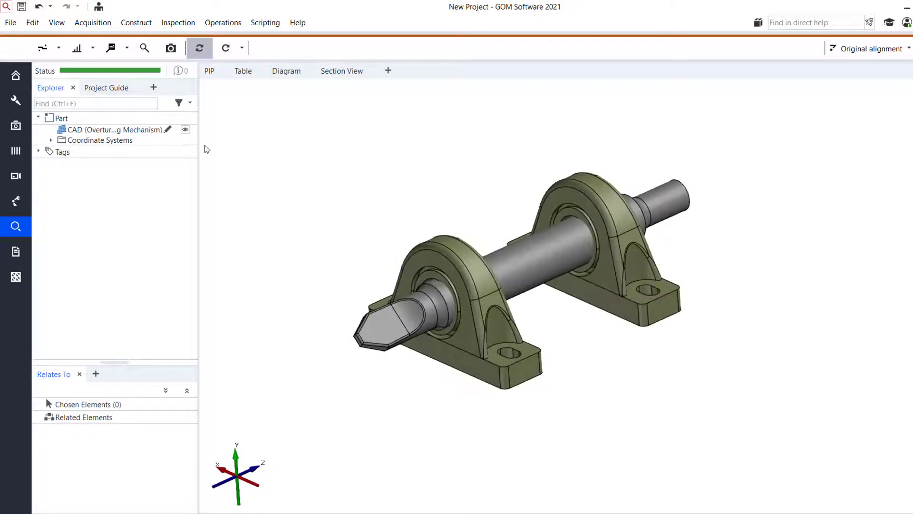
Step: Open the part's CAD for editing and assign the overender shaft_&/Fillet3 body to a new part named Shaft
left_click(167, 133)
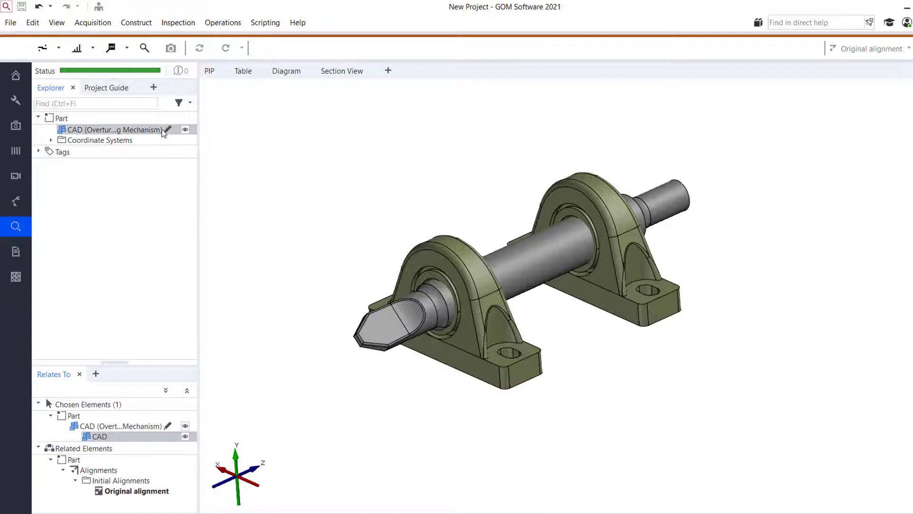
left_click(166, 130)
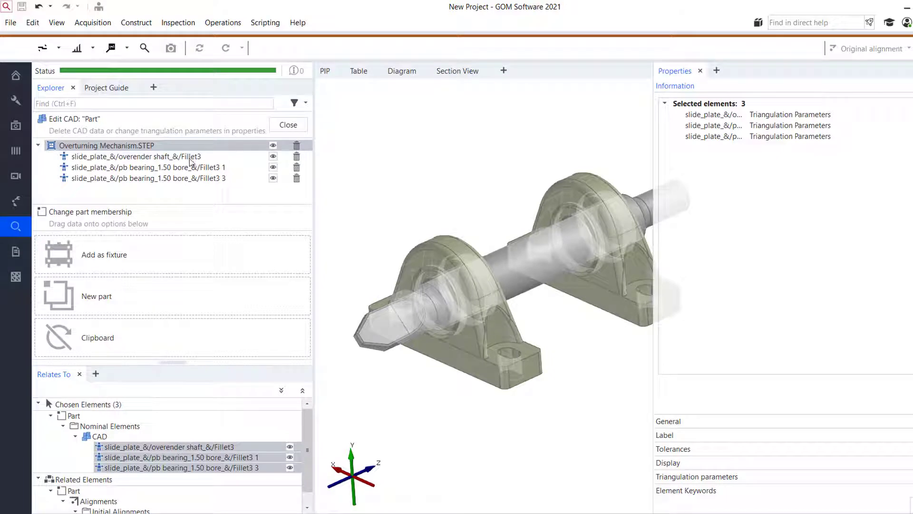
left_click_drag(180, 162, 206, 305)
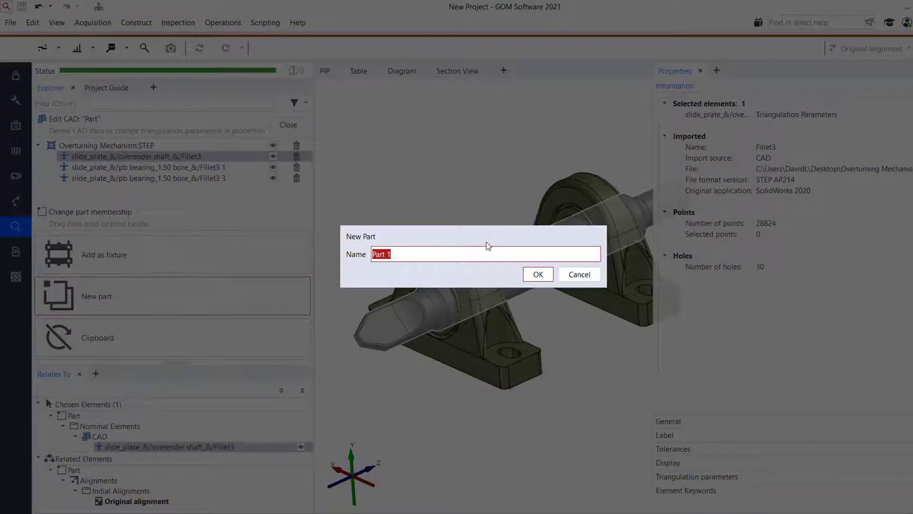
type("Shaft")
key("Return")
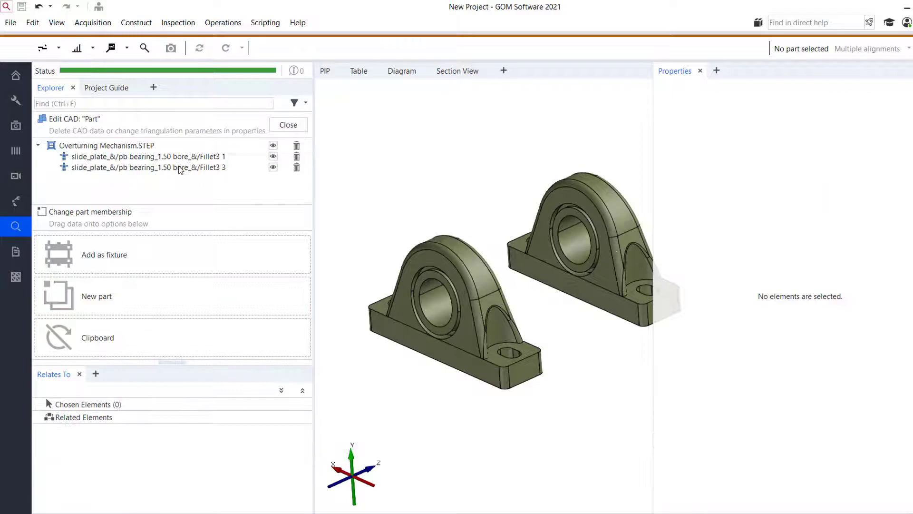
Step: Assign the pb bearing_1.50 bore_&/Fillet3 1 body to a new part named Bearing
left_click_drag(204, 158, 297, 304)
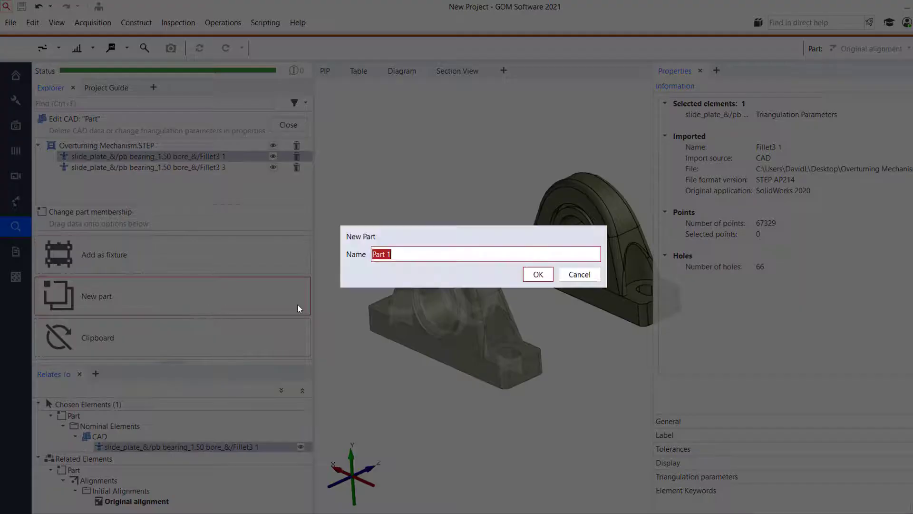
type("Bearing")
key("Return")
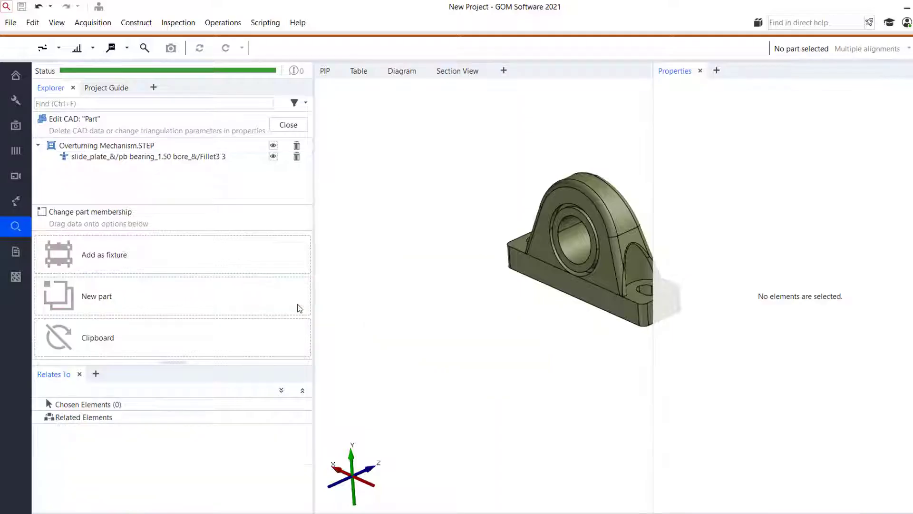
Step: Assign the pb bearing_1.50 bore_&/Fillet3 3 body to a new part named Bearing 2
left_click_drag(191, 157, 202, 293)
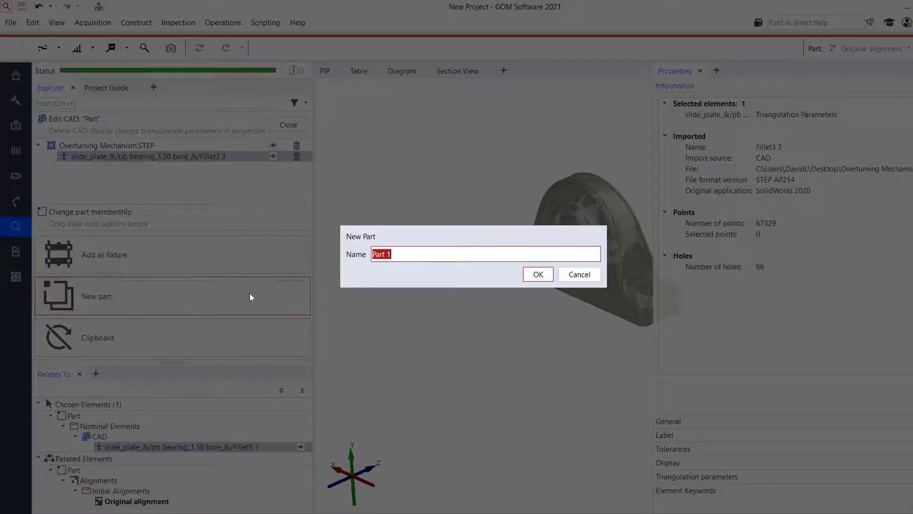
type("Bearing 2")
key("Return")
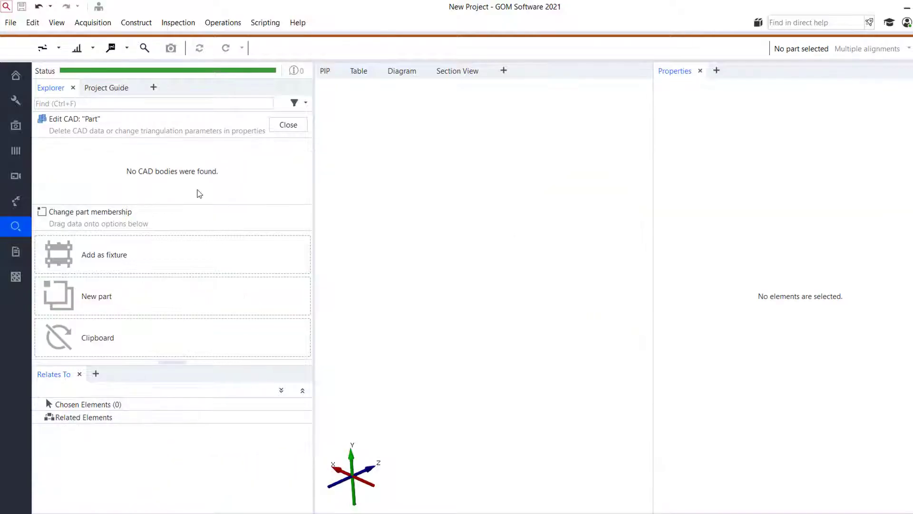
Step: Finish editing the CAD and expand the Bearing 1, Bearing 2 and Shaft parts to list their CAD bodies
left_click(288, 124)
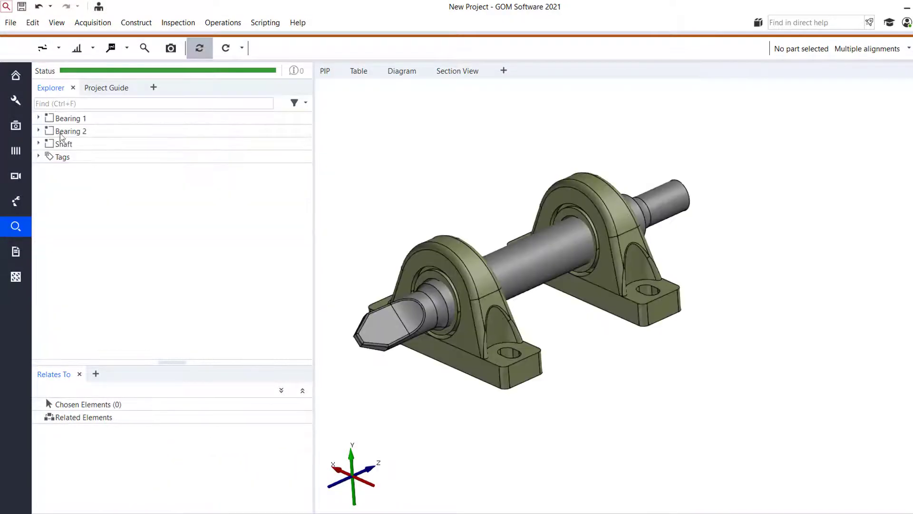
left_click(39, 117)
left_click(49, 141)
left_click(39, 141)
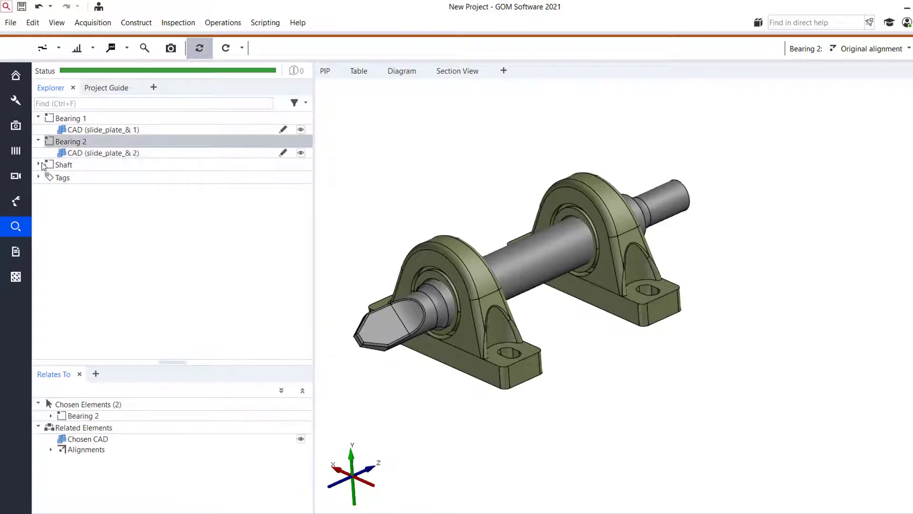
left_click(39, 164)
left_click(213, 176)
left_click(431, 190)
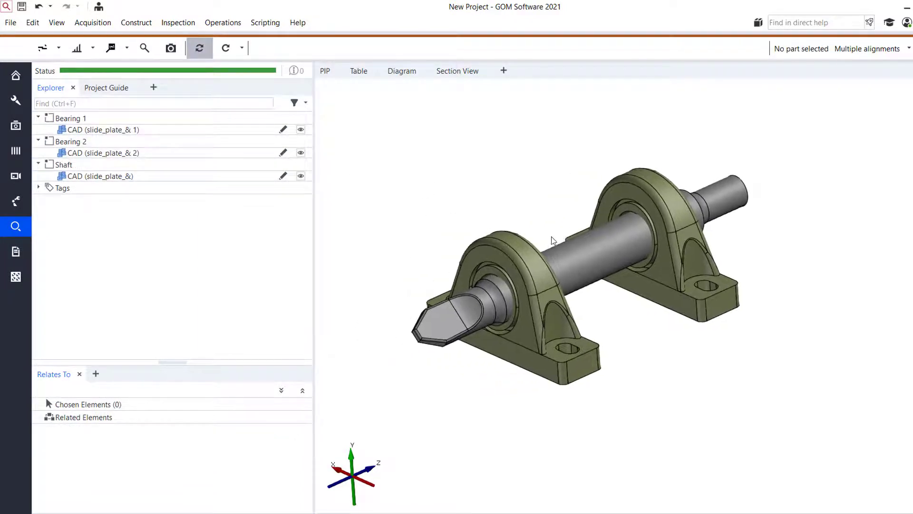
Step: Show only the Shaft part's CAD in the 3D view, with both bearings hidden
left_click(561, 255)
left_click_drag(571, 256, 591, 263)
key("ctrl+e")
middle_click_drag(486, 275, 506, 274)
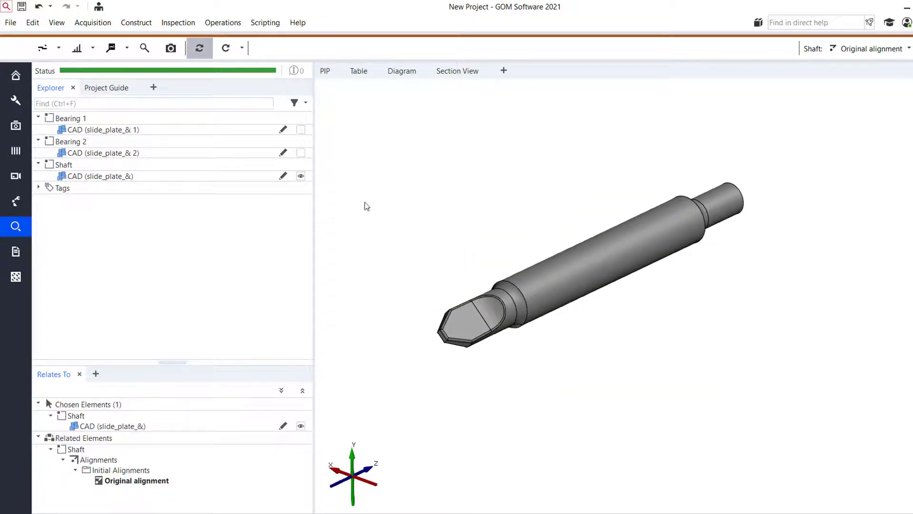
left_click_drag(450, 220, 465, 220)
middle_click_drag(492, 233, 471, 248)
left_click_drag(515, 208, 489, 248)
left_click(332, 124)
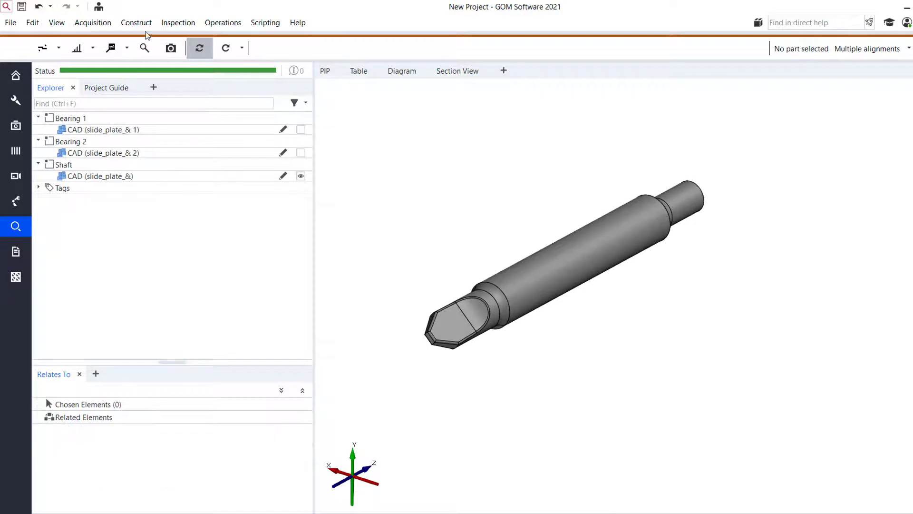
Step: Construct an Auto Cylinder (Nominal) named Cylinder 1 on the shaft's long main cylindrical surface and move its label below the shaft
left_click(136, 23)
mouse_move(224, 208)
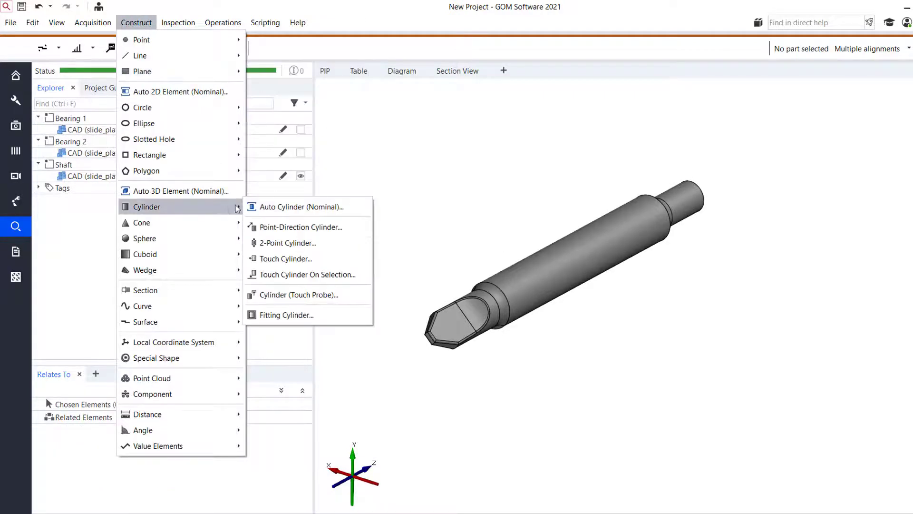
left_click(302, 207)
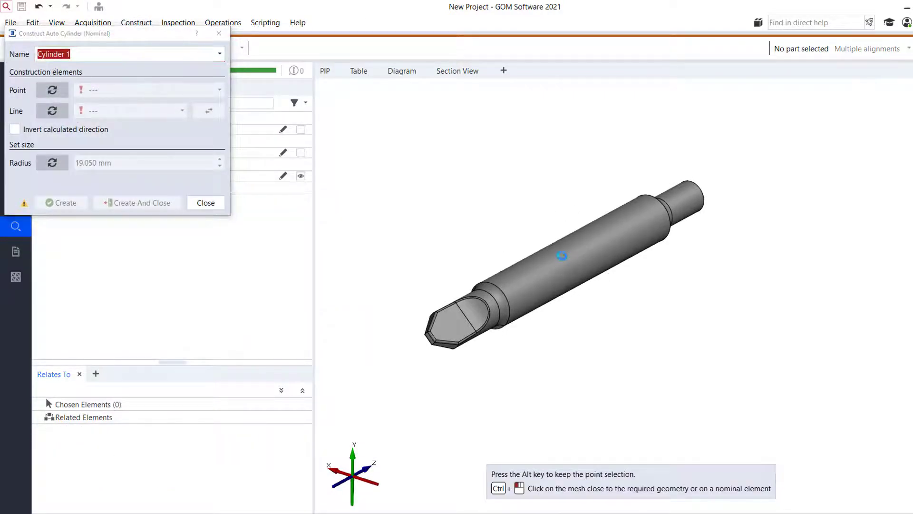
left_click(562, 256, "ctrl")
left_click(137, 203)
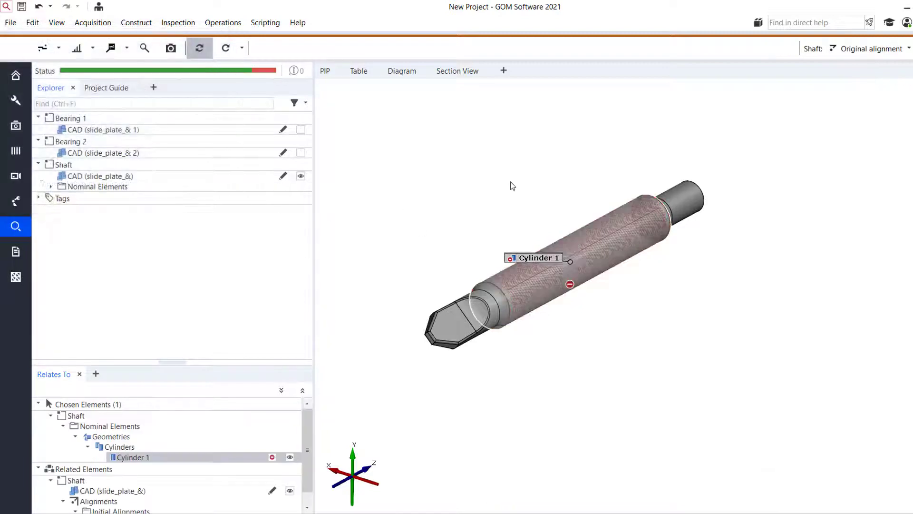
left_click_drag(545, 257, 635, 295)
Step: Assign the Fitting Element measuring principle to Cylinder 1 using the Minimum circumscribed element method
right_click(699, 292)
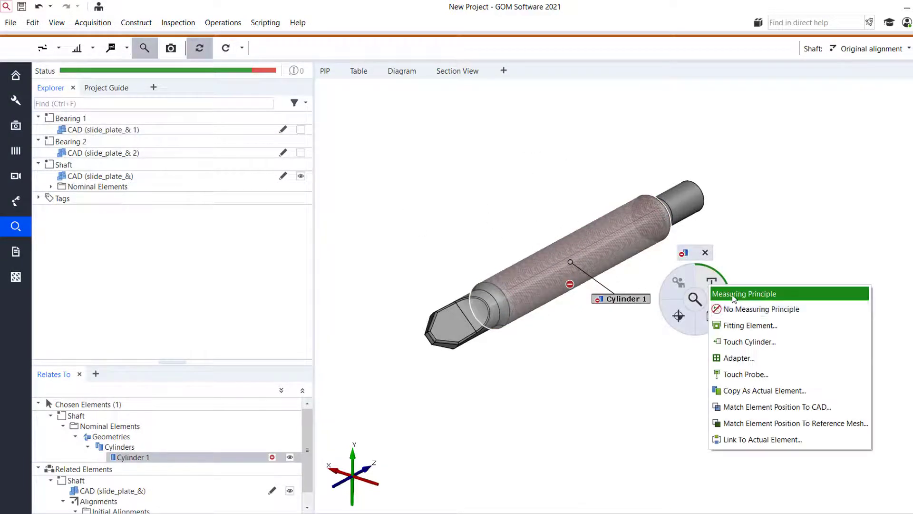
left_click(735, 322)
left_click(224, 74)
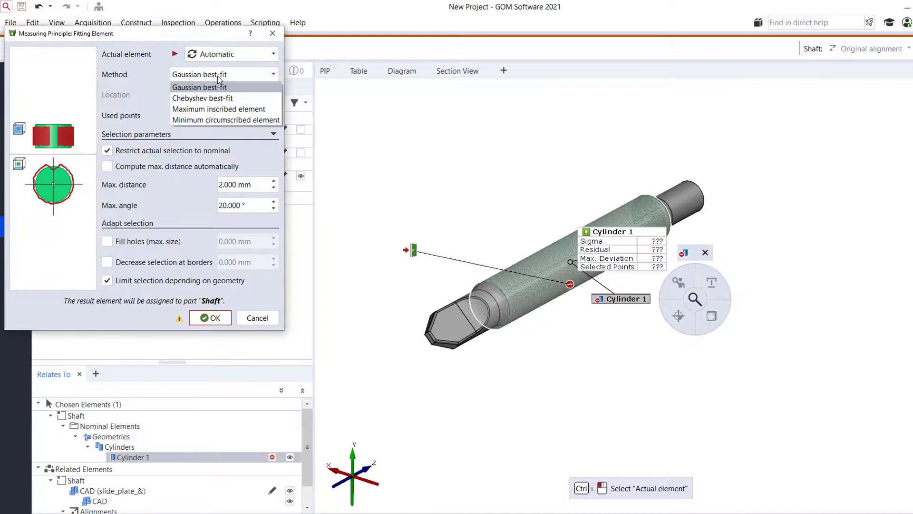
left_click(216, 120)
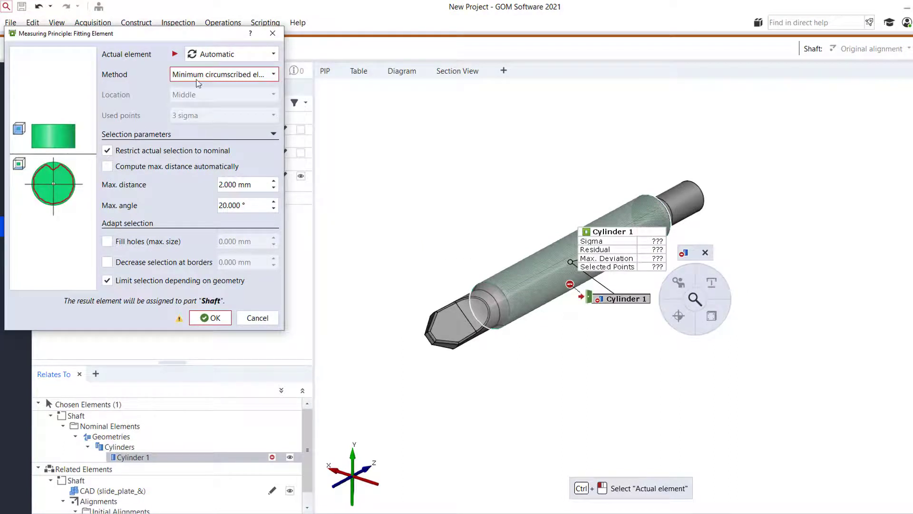
left_click(214, 317)
left_click(706, 253)
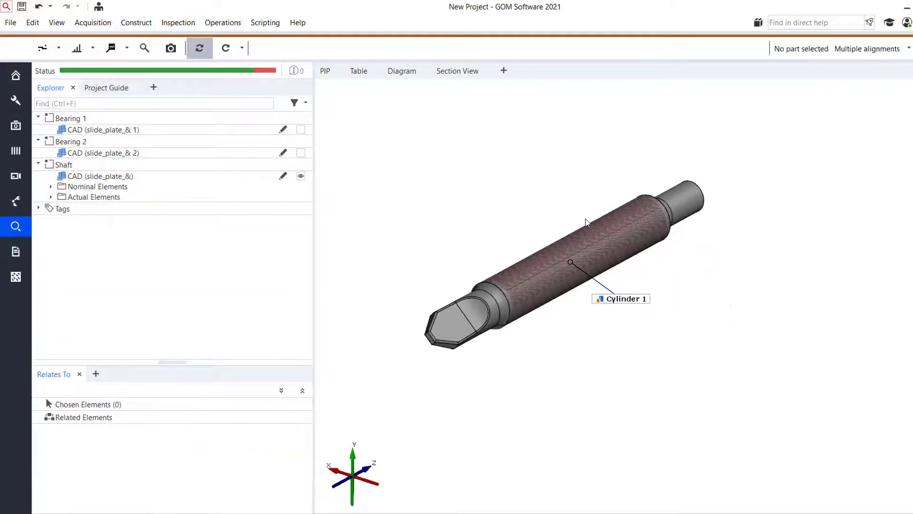
Step: Add a diameter check to Cylinder 1 against nominal with manual tolerance limits of 0.1 mm and -0.1 mm
left_click(597, 231)
middle_click_drag(601, 232, 595, 187)
left_click_drag(599, 203, 595, 201)
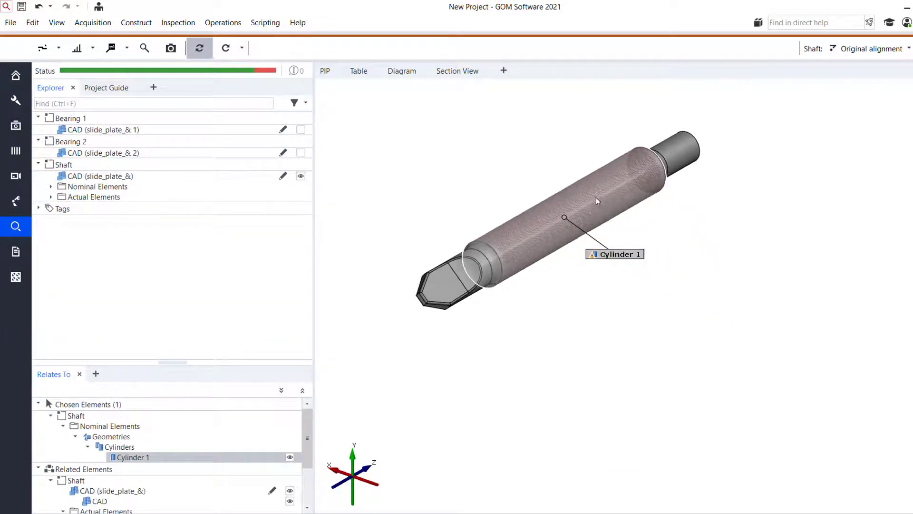
middle_click_drag(595, 200, 595, 225)
left_click_drag(611, 226, 614, 231)
left_click(689, 255)
left_click(623, 281)
right_click(715, 261)
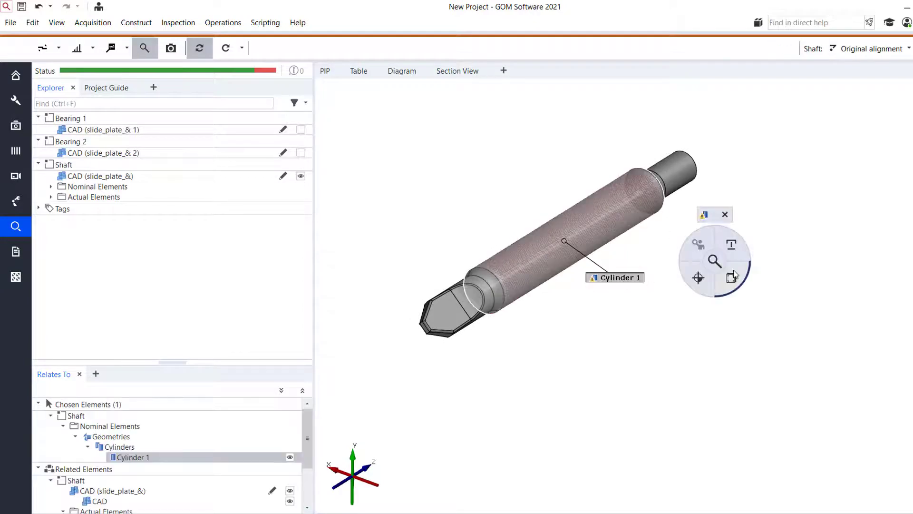
left_click(735, 284)
left_click(766, 340)
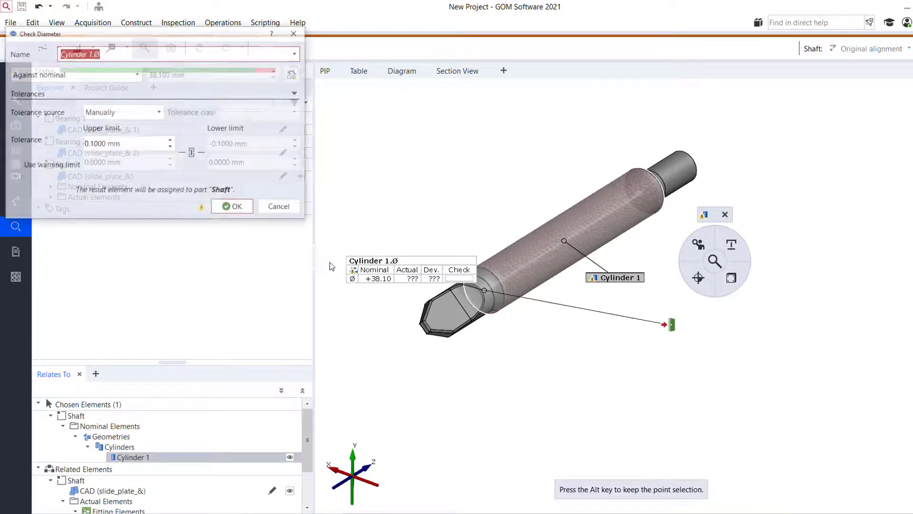
left_click(233, 207)
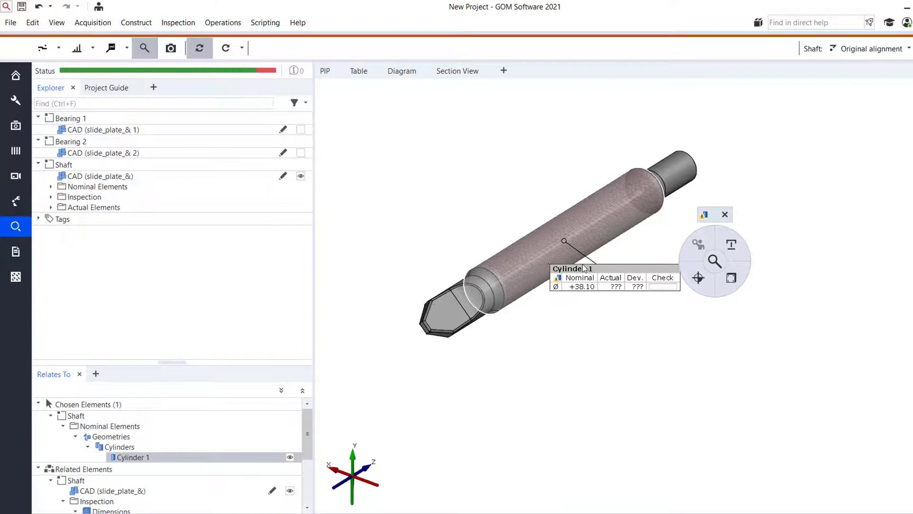
Step: Add a GD&T cylindricity check to Cylinder 1 with a manual tolerance of 0.25 mm
mouse_move(698, 285)
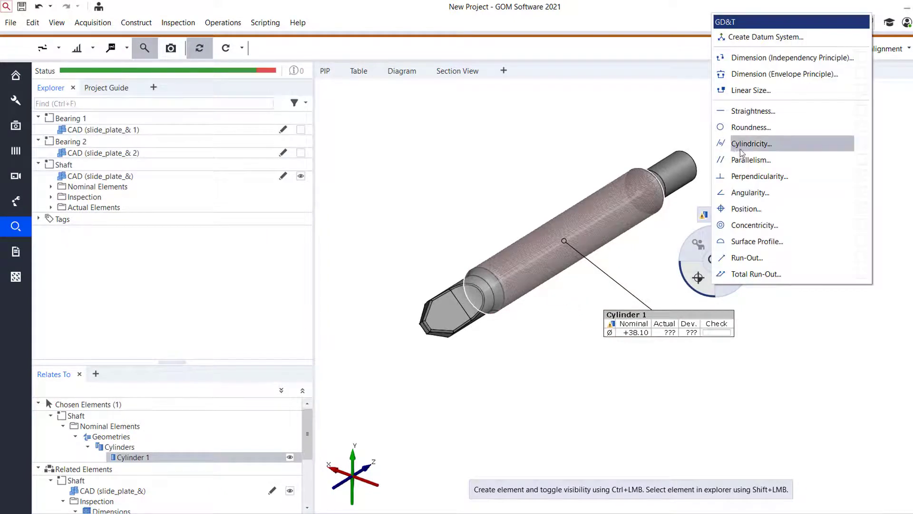
left_click(763, 142)
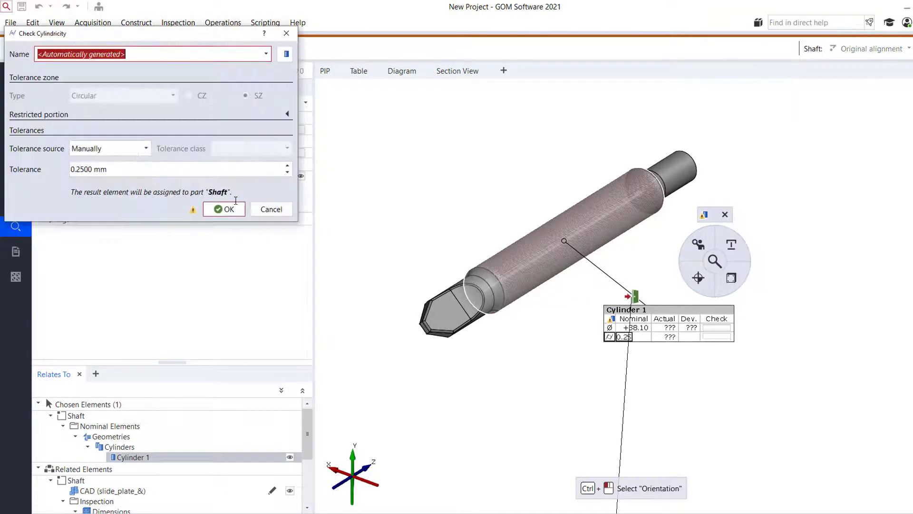
left_click(232, 213)
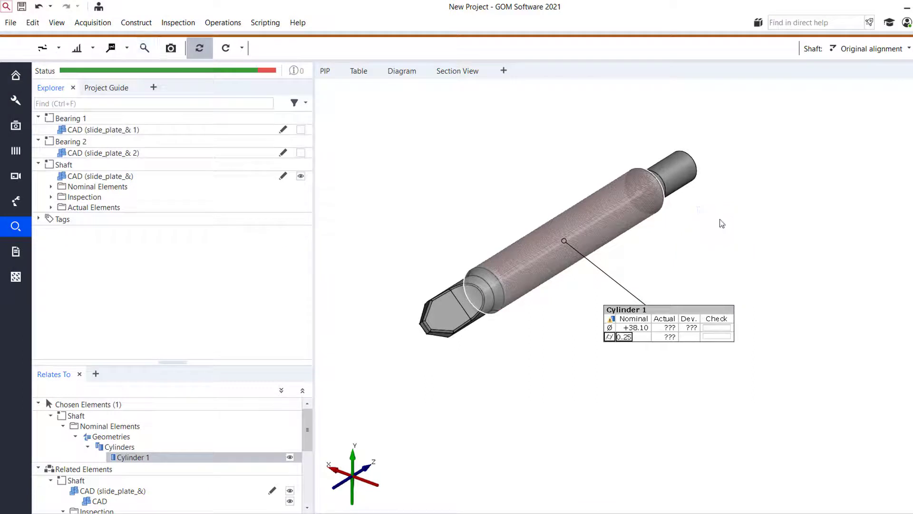
Step: Examine the cylindricity and diameter entries in the Cylinder 1 label and reposition the label below the shaft
left_click(673, 339)
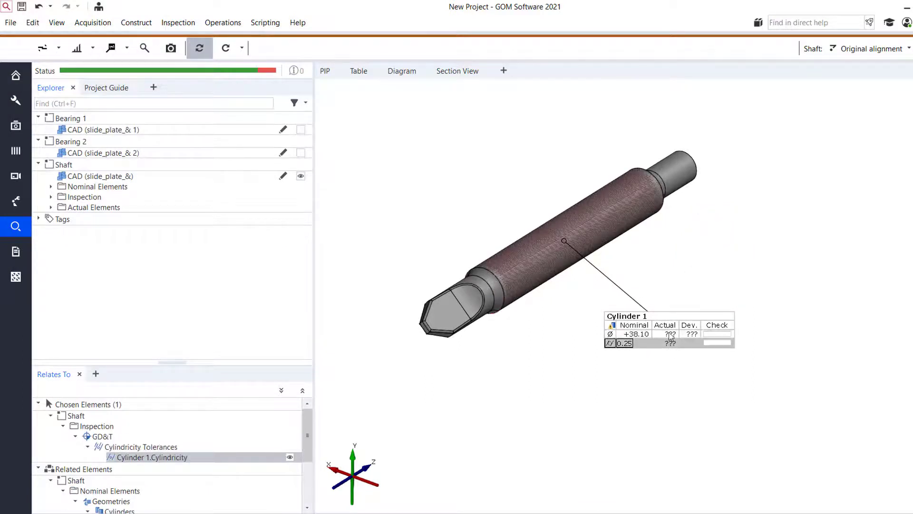
left_click(670, 335)
left_click_drag(661, 318, 642, 320)
left_click(663, 285)
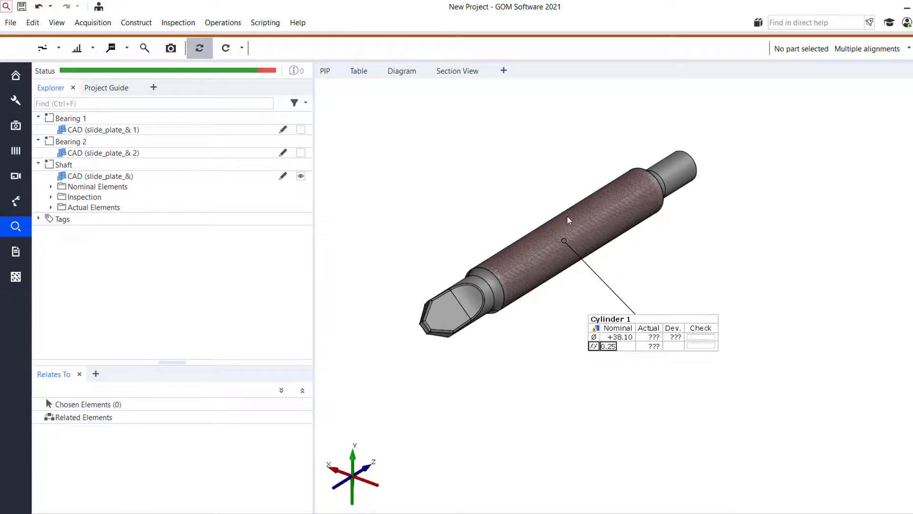
mouse_move(605, 174)
middle_mouse_down()
mouse_move(568, 147)
mouse_move(615, 179)
middle_mouse_up()
left_click_drag(642, 215, 626, 226)
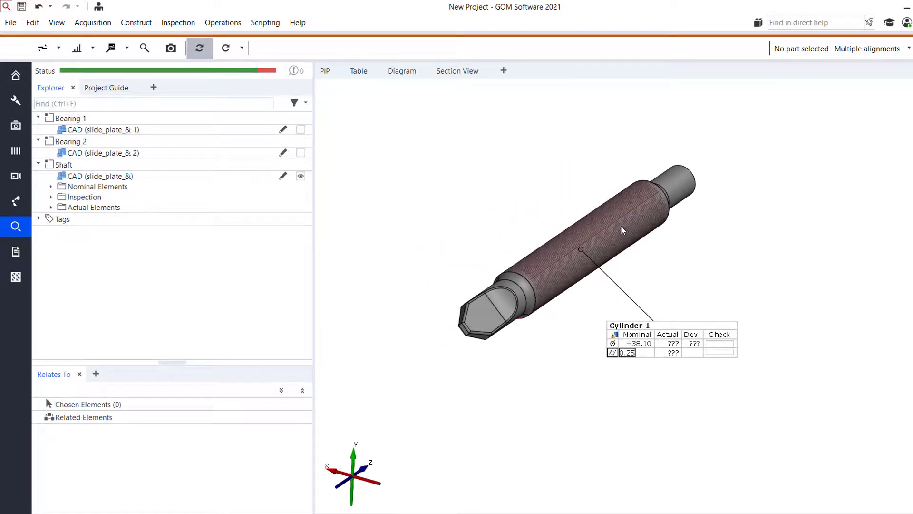